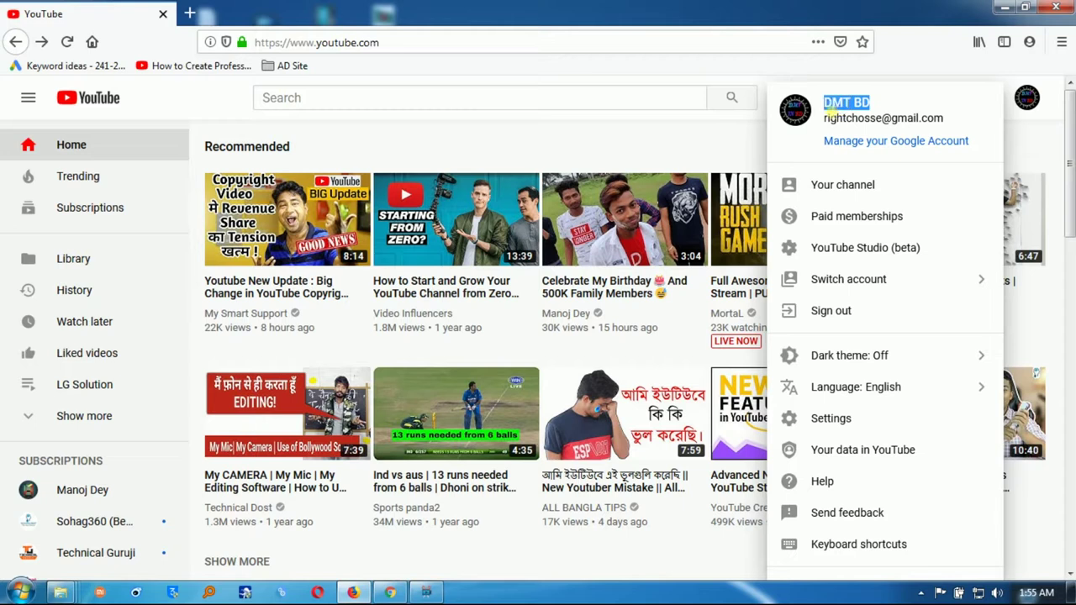
Step: Copy the channel name DMT BD from the account details, switch to Chrome and search Google for it, highlighting the YouTube channel result
right_click(841, 103)
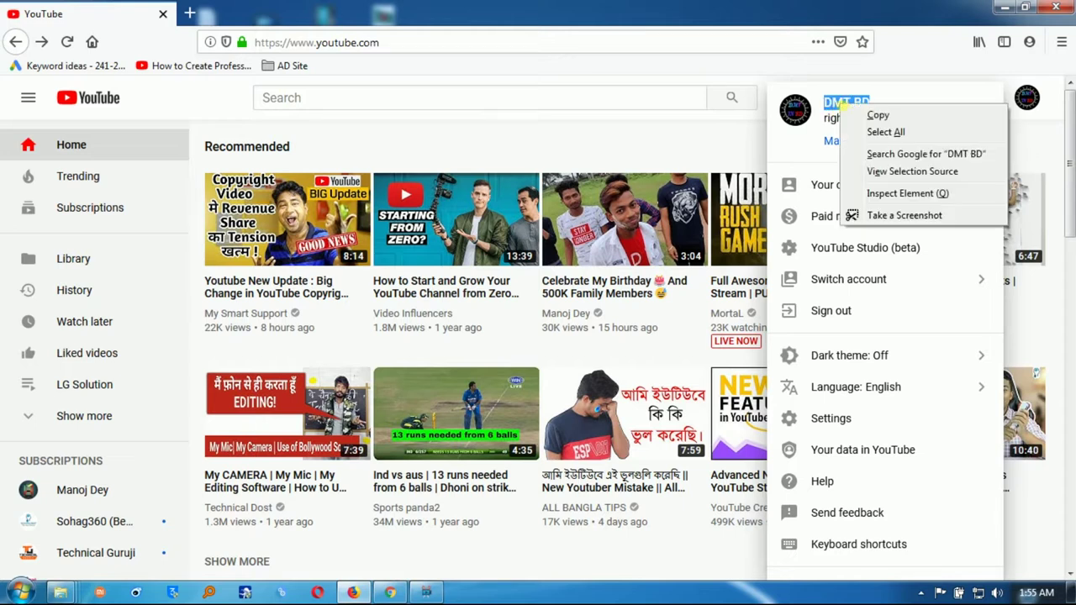
left_click(874, 112)
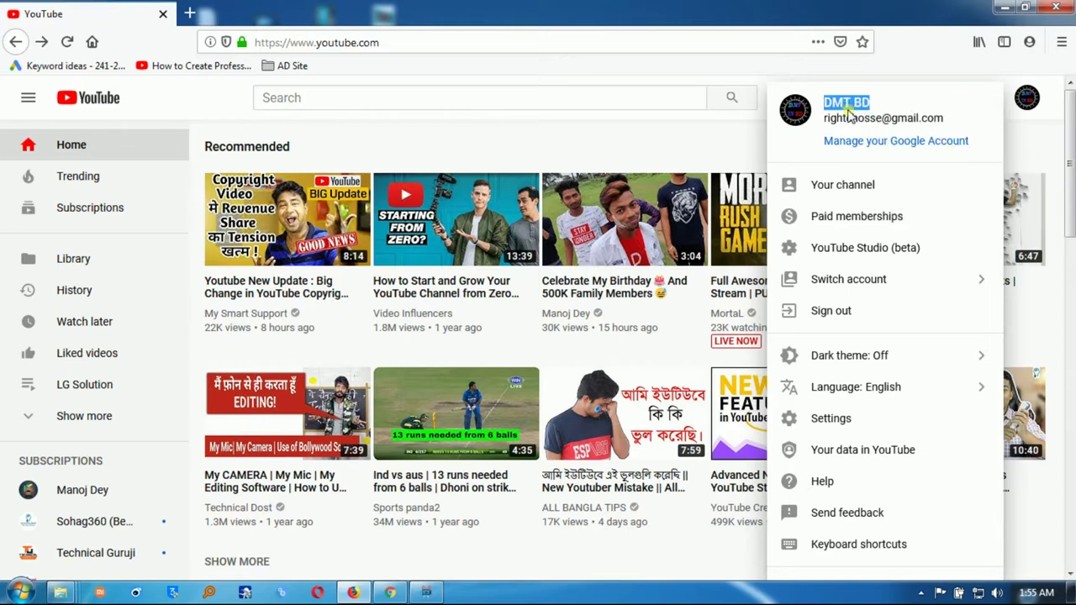
left_click(391, 593)
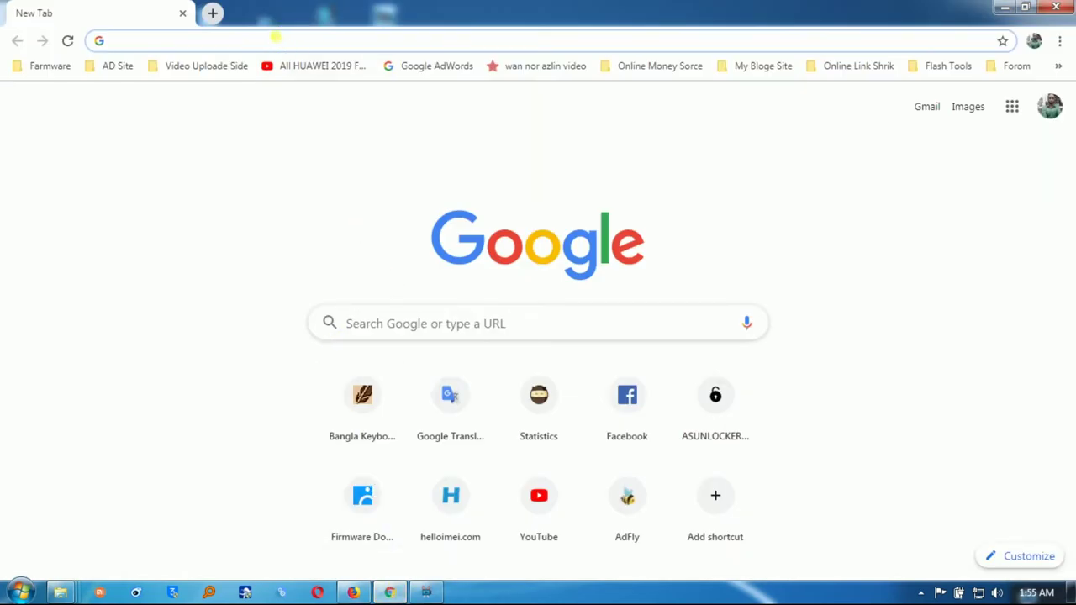
right_click(274, 37)
left_click(301, 113)
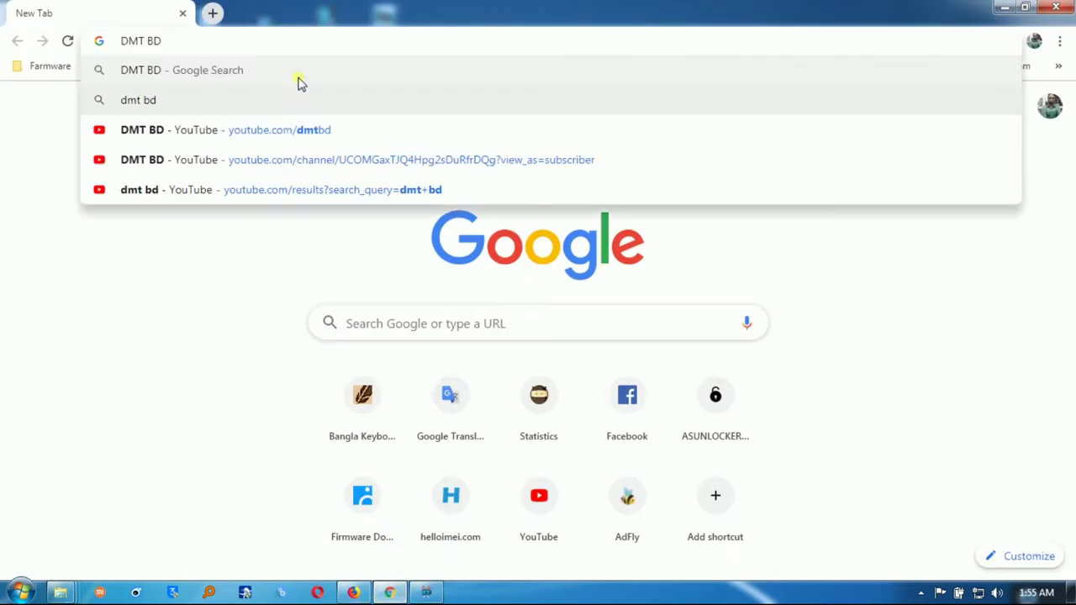
left_click(208, 74)
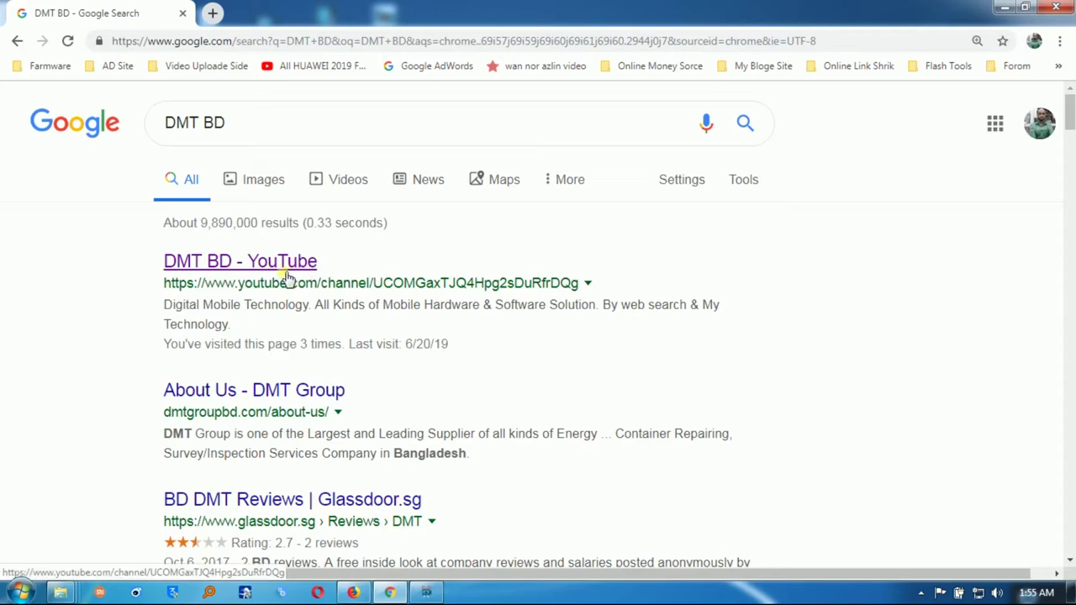
left_click_drag(144, 257, 348, 260)
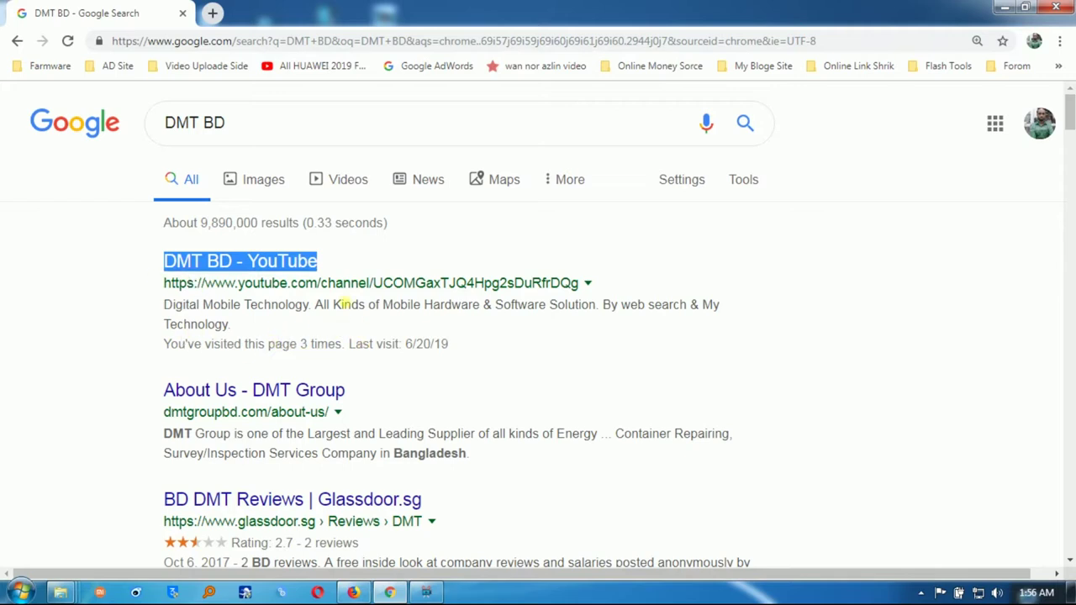
left_click(130, 270)
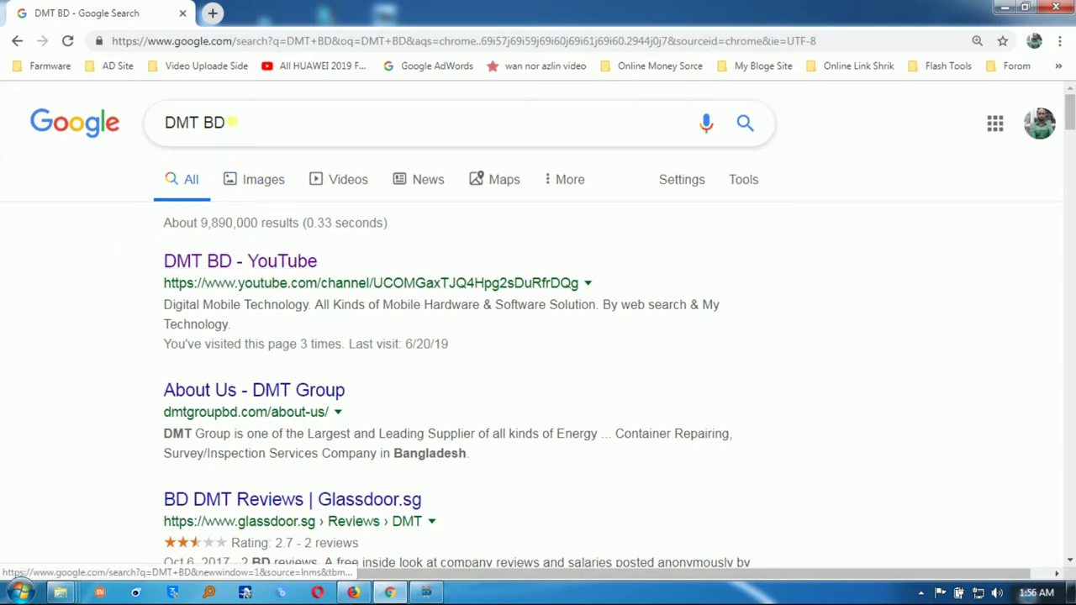
Step: Open youtube.com in a new tab and search YouTube for the copied channel name DMT BD
left_click(211, 20)
type("youtube.com")
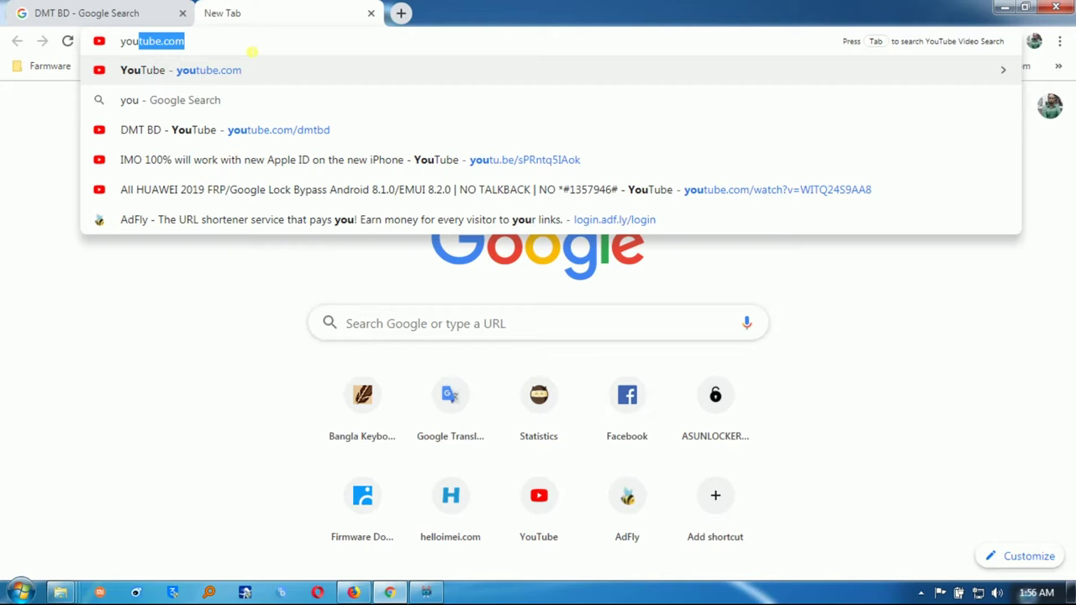
left_click(250, 70)
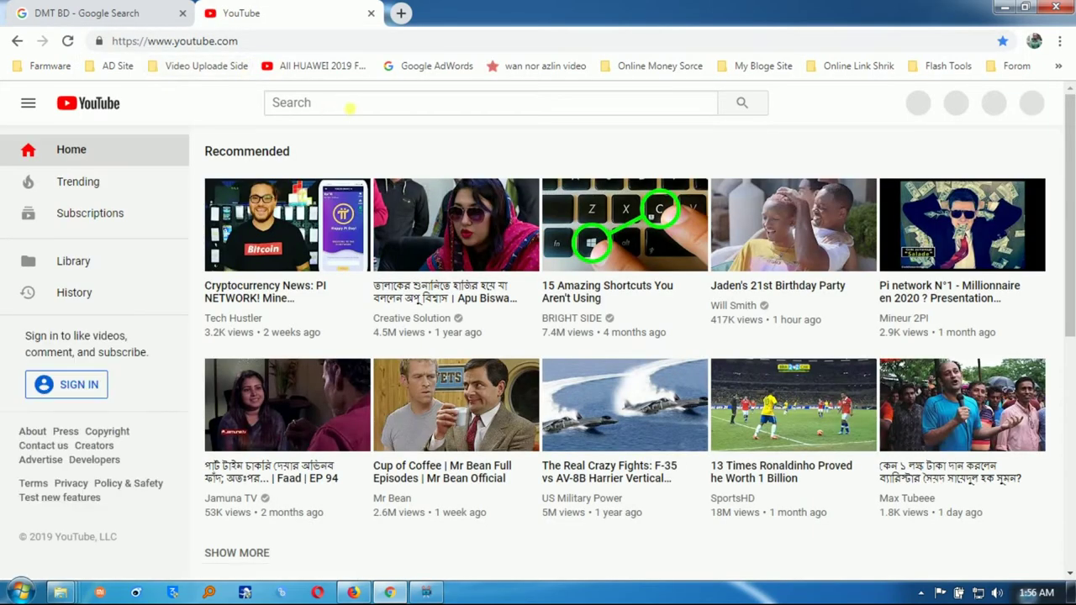
left_click(337, 107)
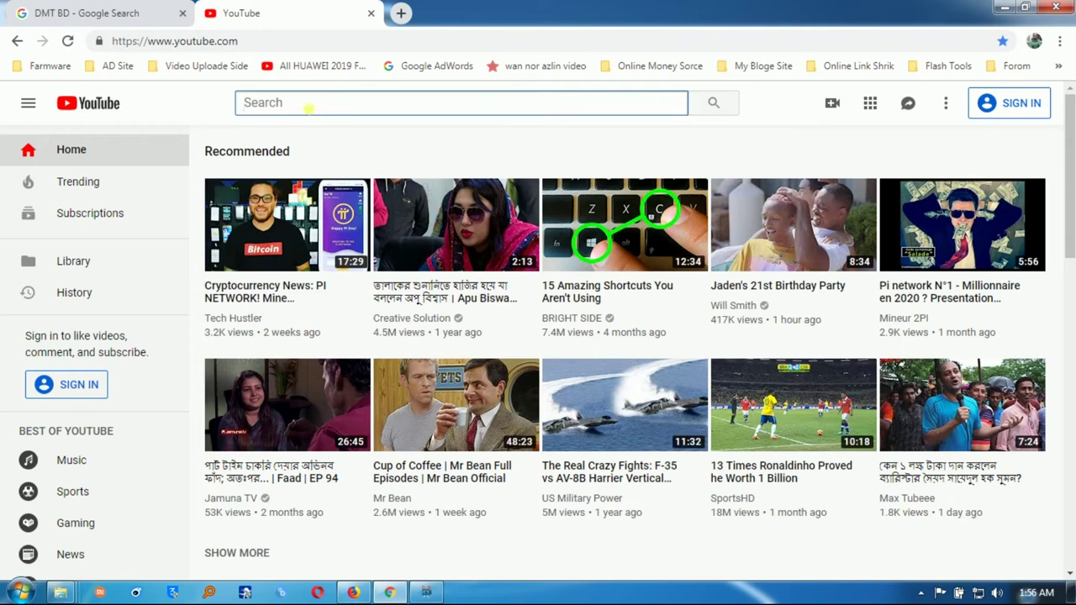
right_click(309, 108)
left_click(332, 197)
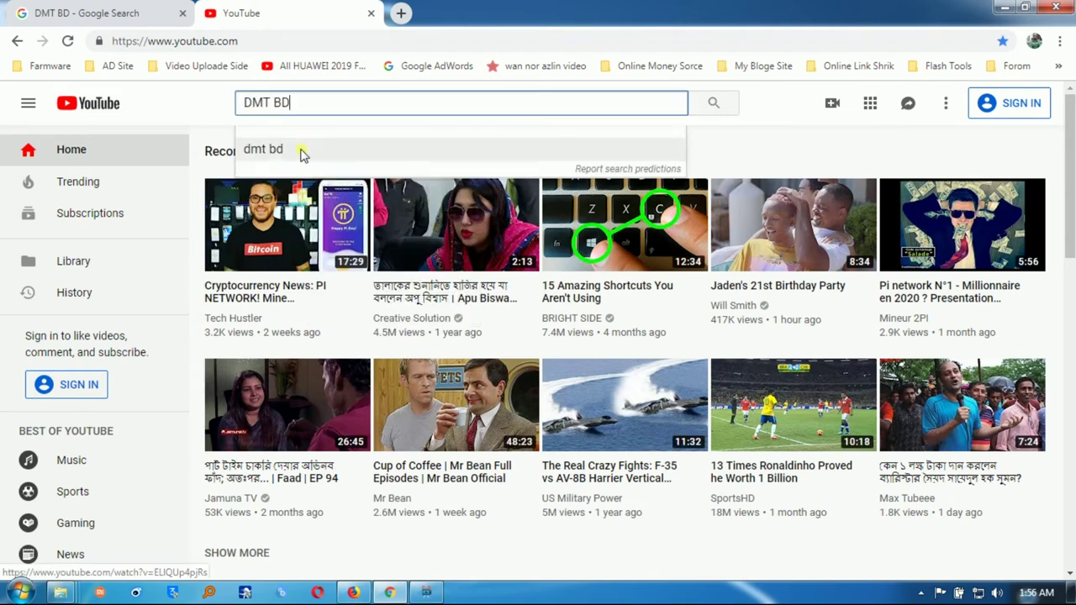
left_click(716, 102)
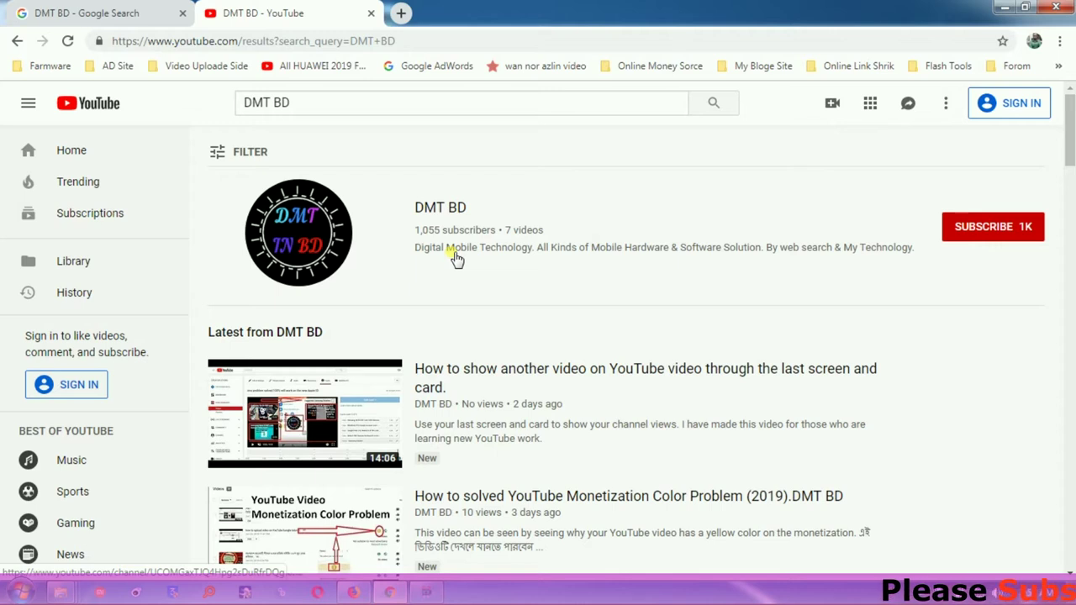
mouse_move(384, 480)
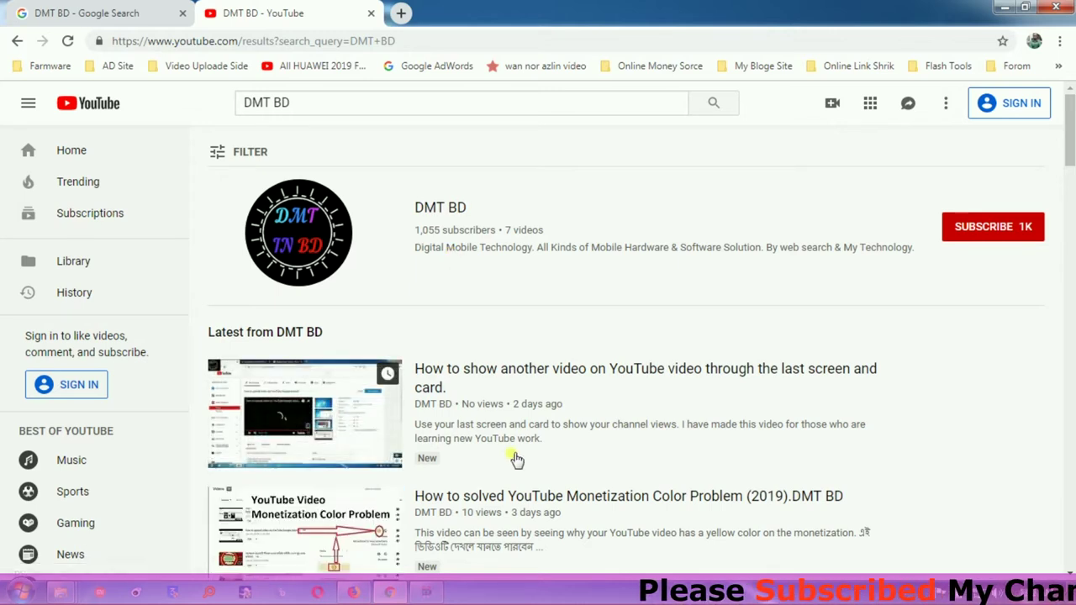
Step: Switch back to Firefox and open YouTube Studio (beta) for the signed-in channel
left_click(353, 592)
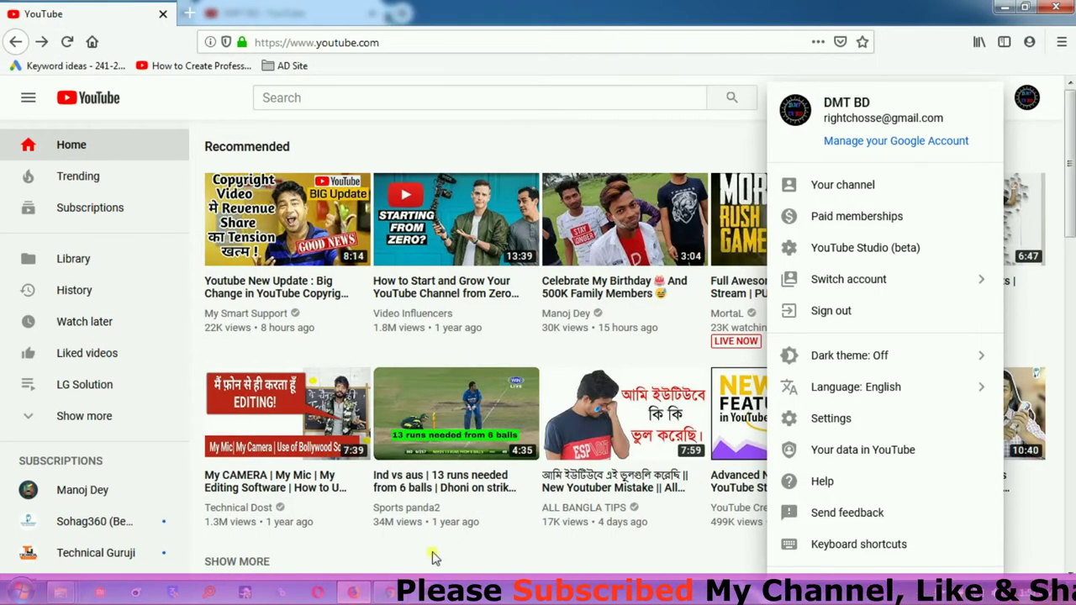
left_click(432, 555)
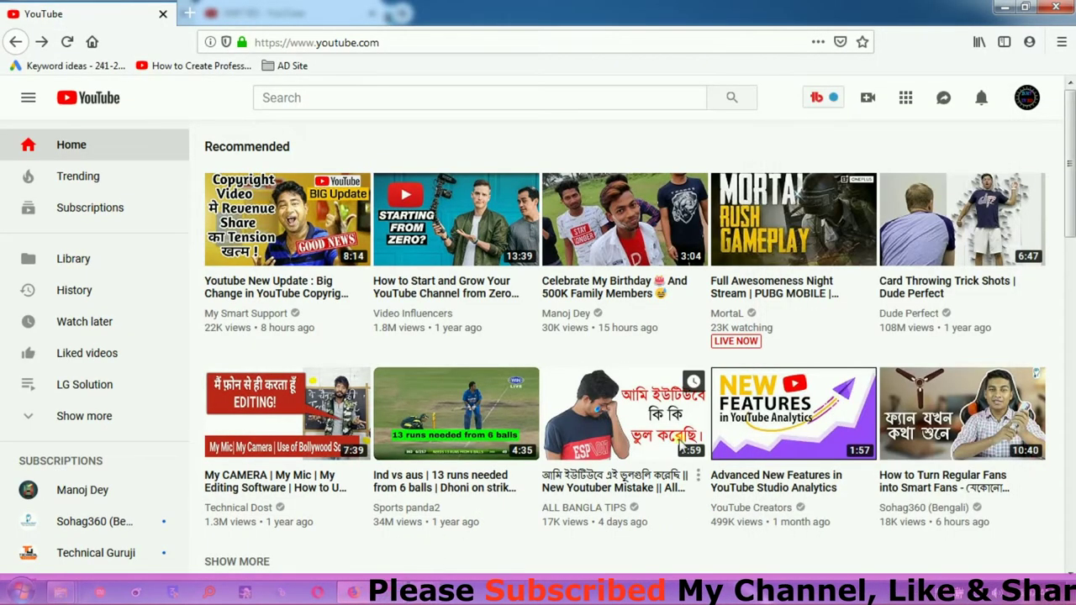
left_click(1028, 98)
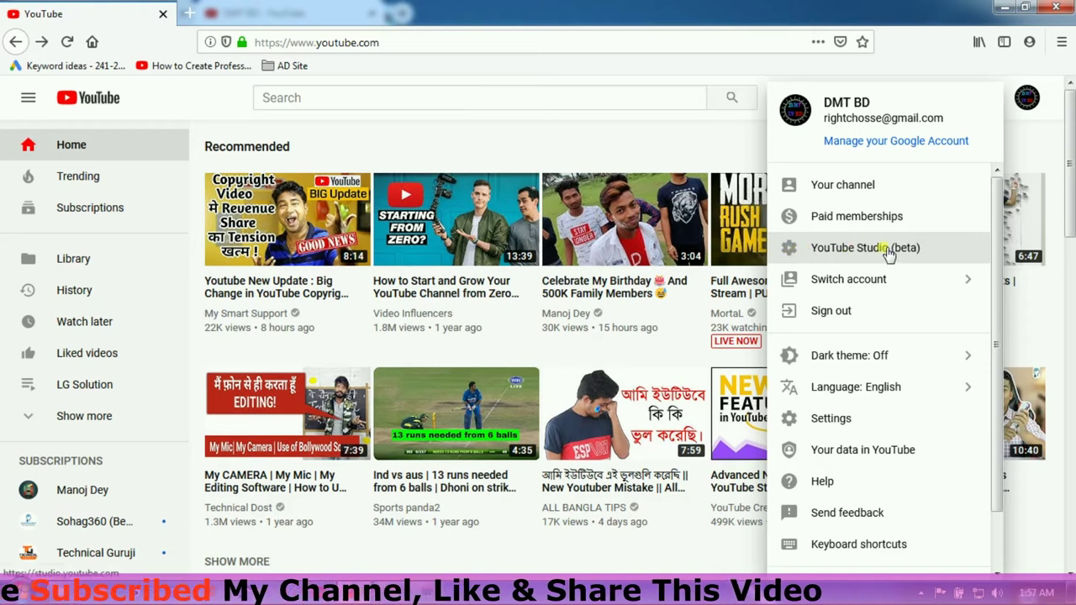
left_click(836, 248)
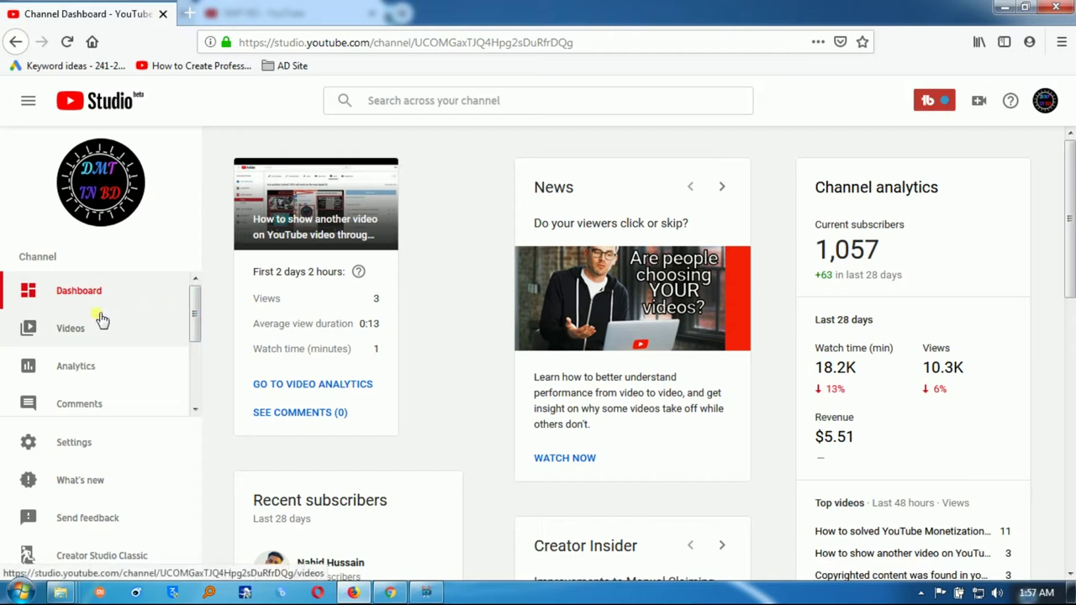
Step: Open the advanced channel settings from the other settings of YouTube Studio
left_click(80, 447)
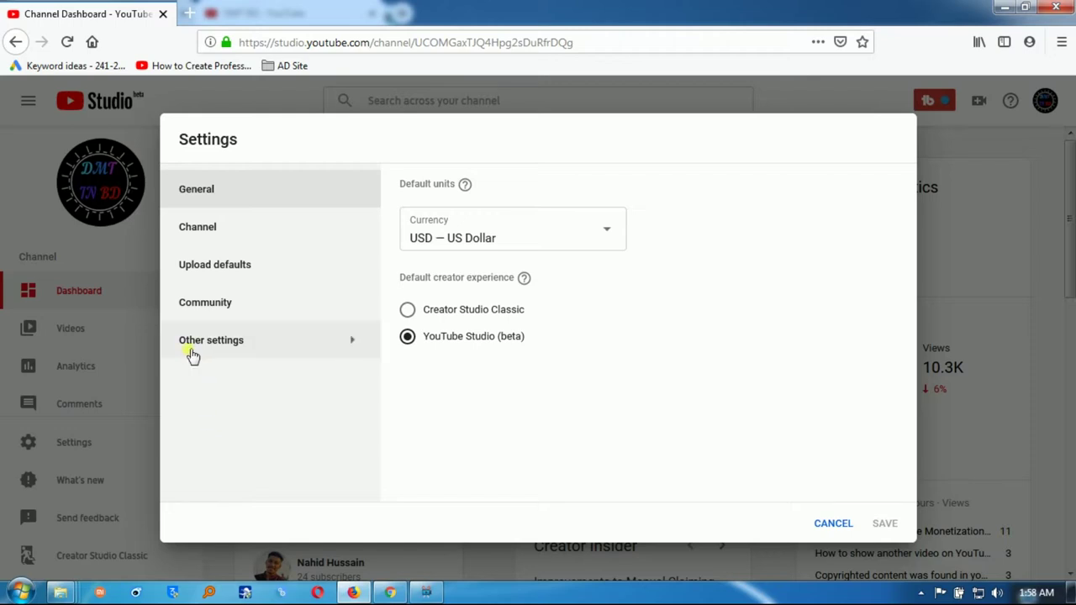
mouse_move(193, 351)
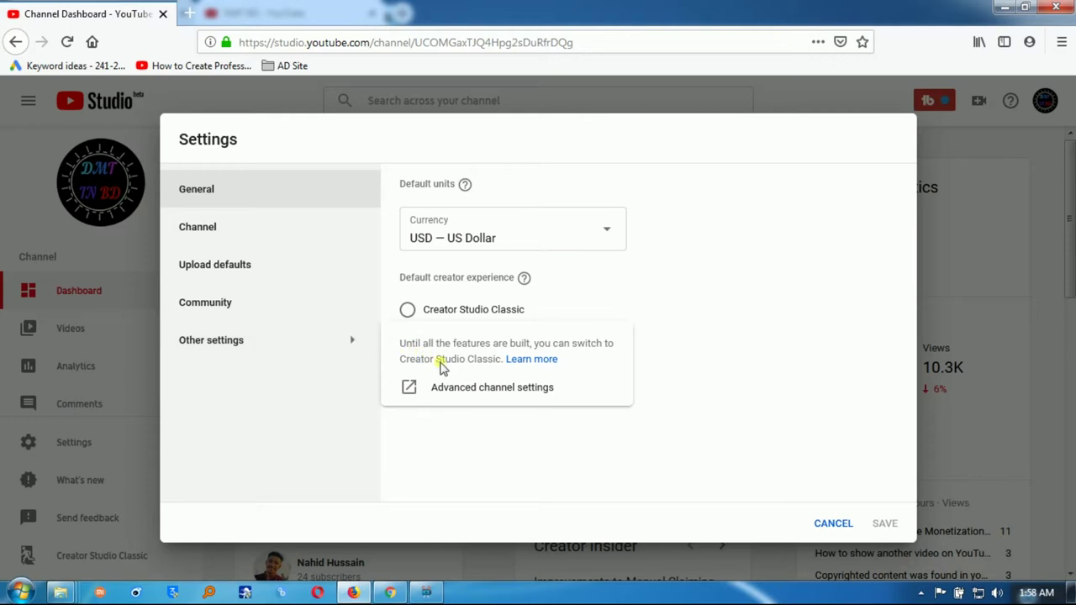
left_click(519, 392)
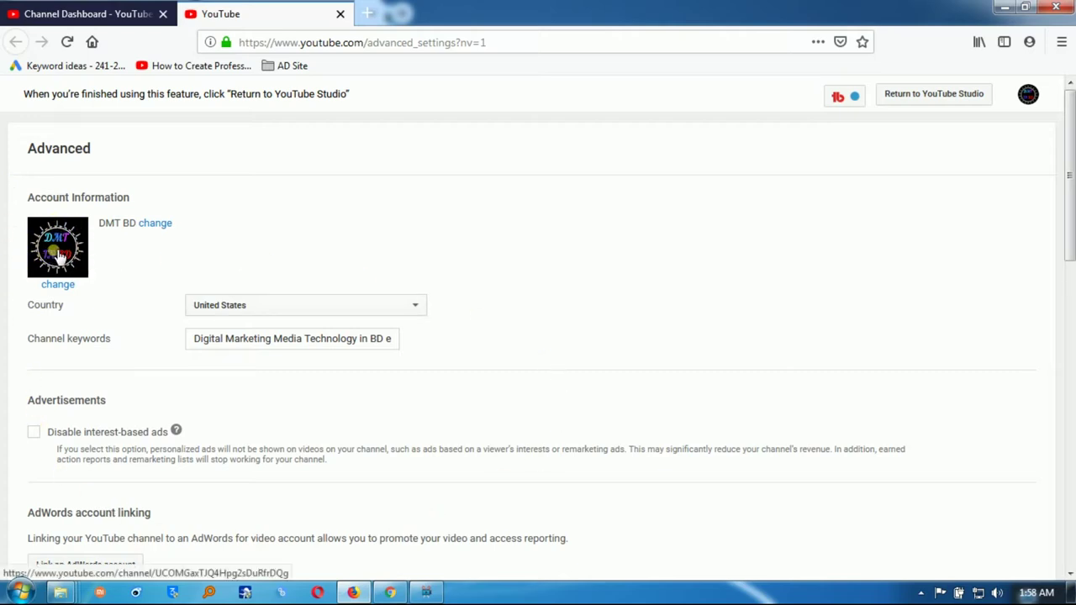
Step: Select the channel name DMT BD in the account information and copy it
left_click(96, 229)
left_click_drag(97, 229, 123, 236)
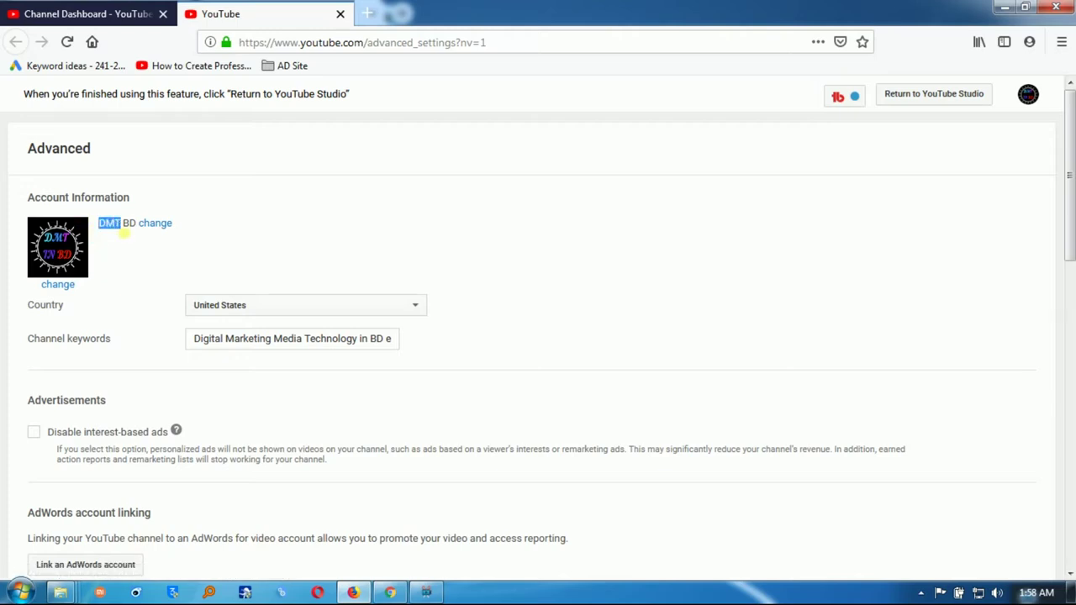
left_click(113, 241)
left_click_drag(94, 228, 140, 236)
right_click(126, 223)
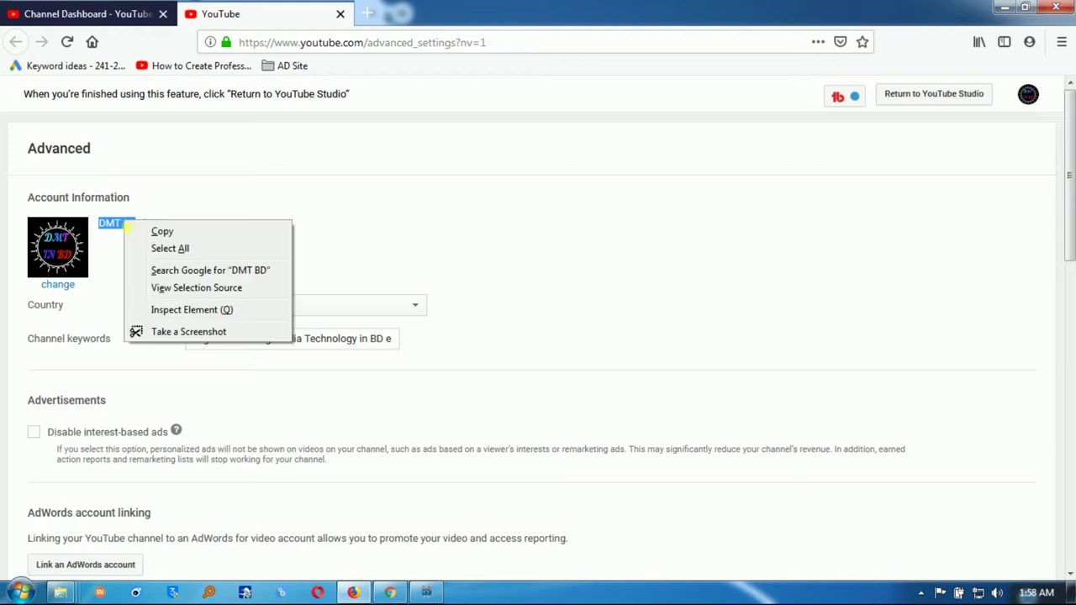
left_click(133, 233)
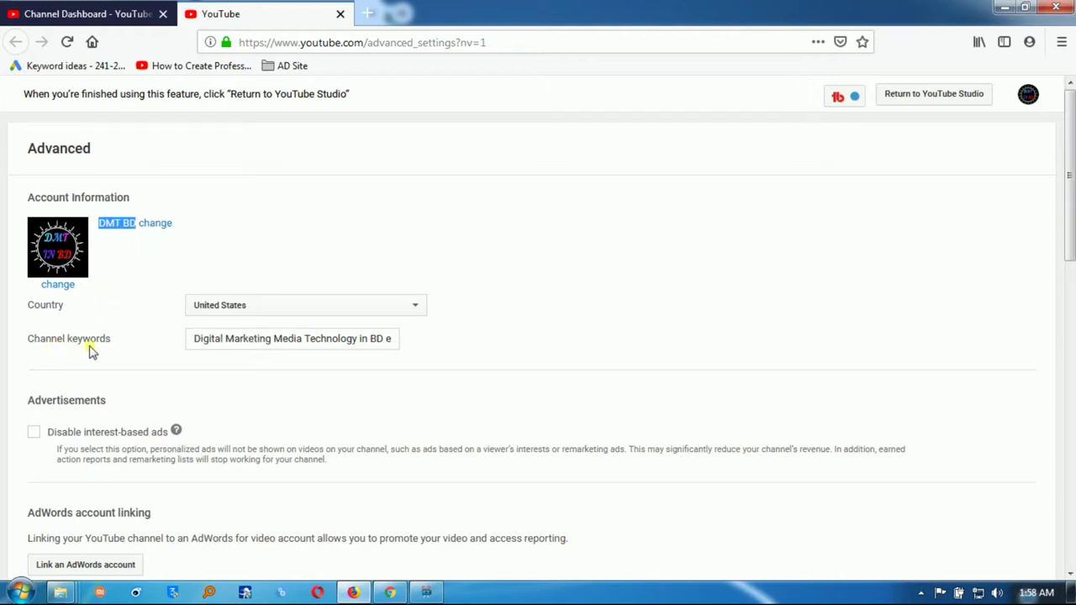
Step: Highlight the Channel keywords label and examine the keywords entered in its field
left_click(31, 339)
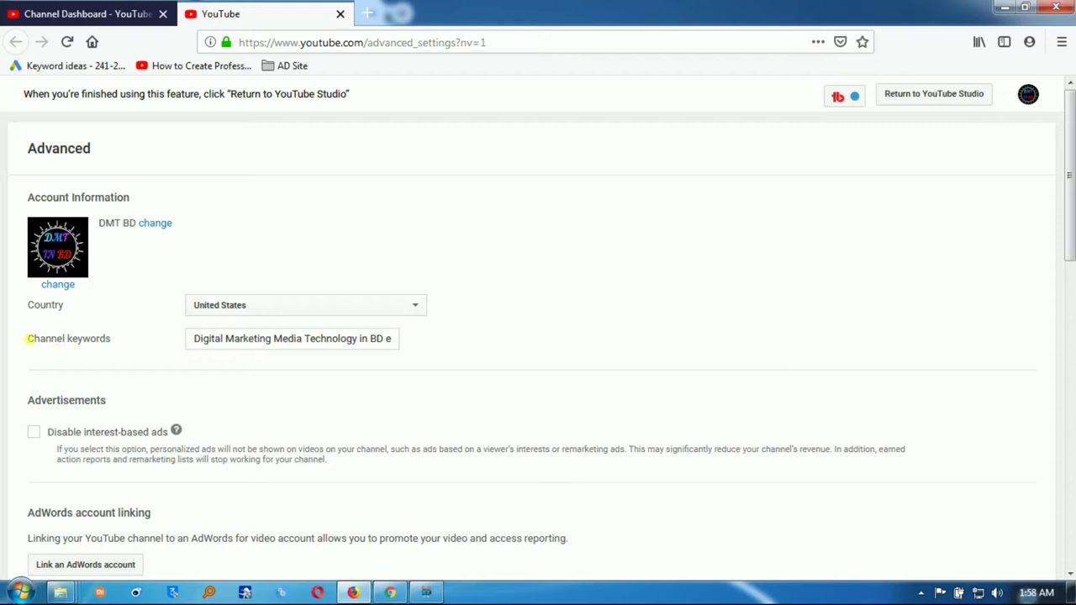
double_click(92, 339)
left_click(30, 342)
left_click_drag(33, 341, 37, 356)
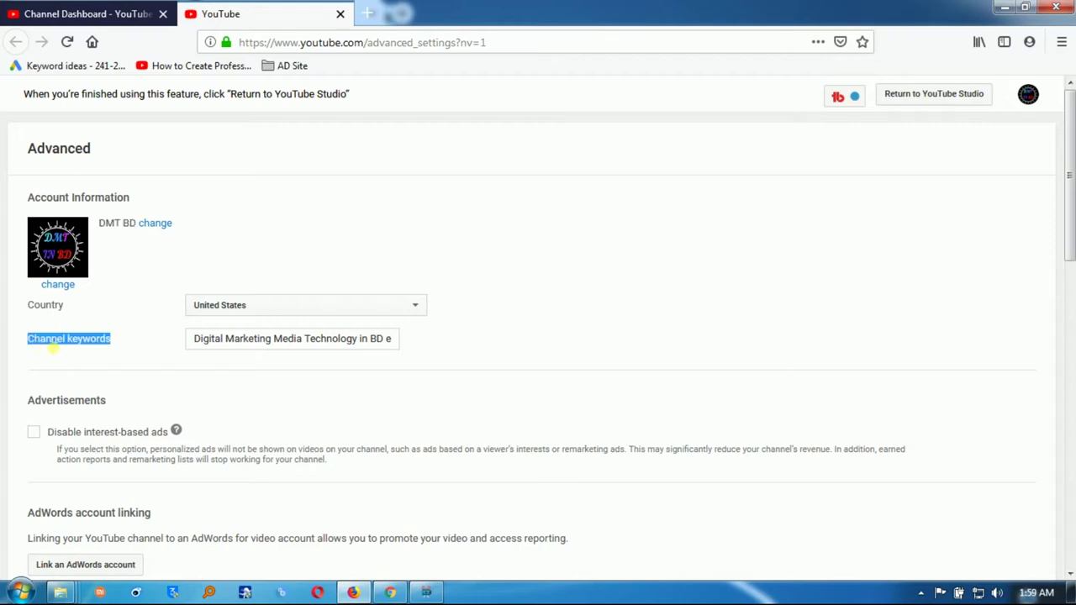
left_click(104, 352)
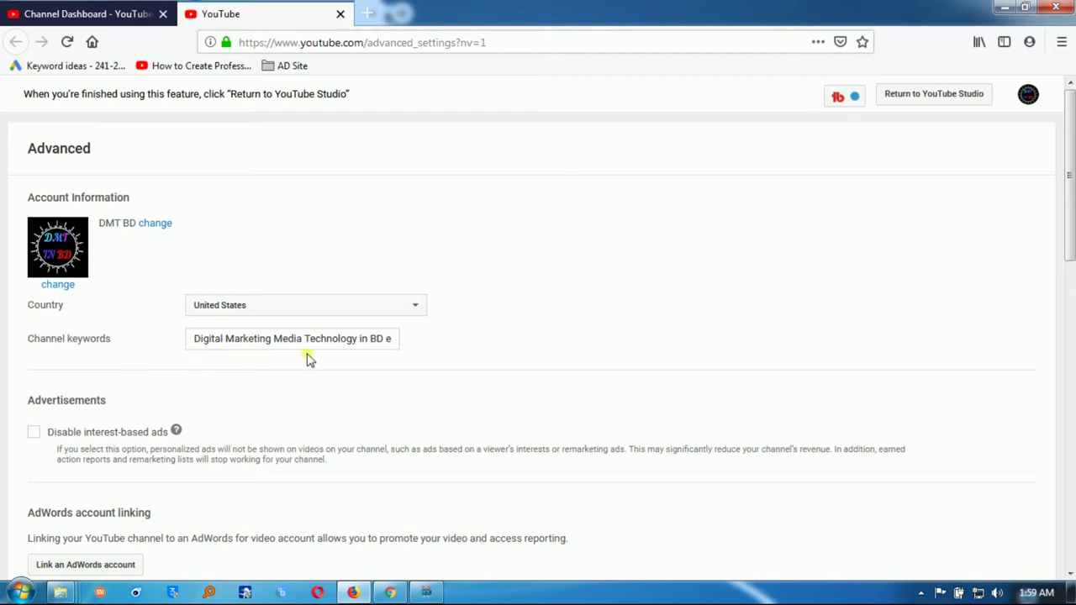
left_click(366, 347)
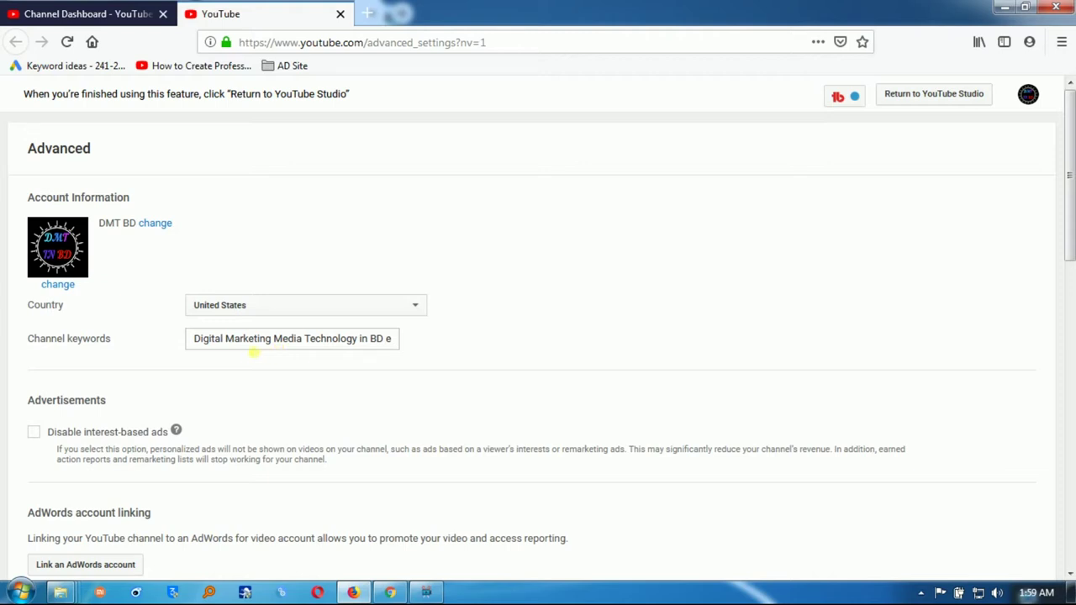
Step: Save the advanced channel settings
scroll(252, 354, "down", 15)
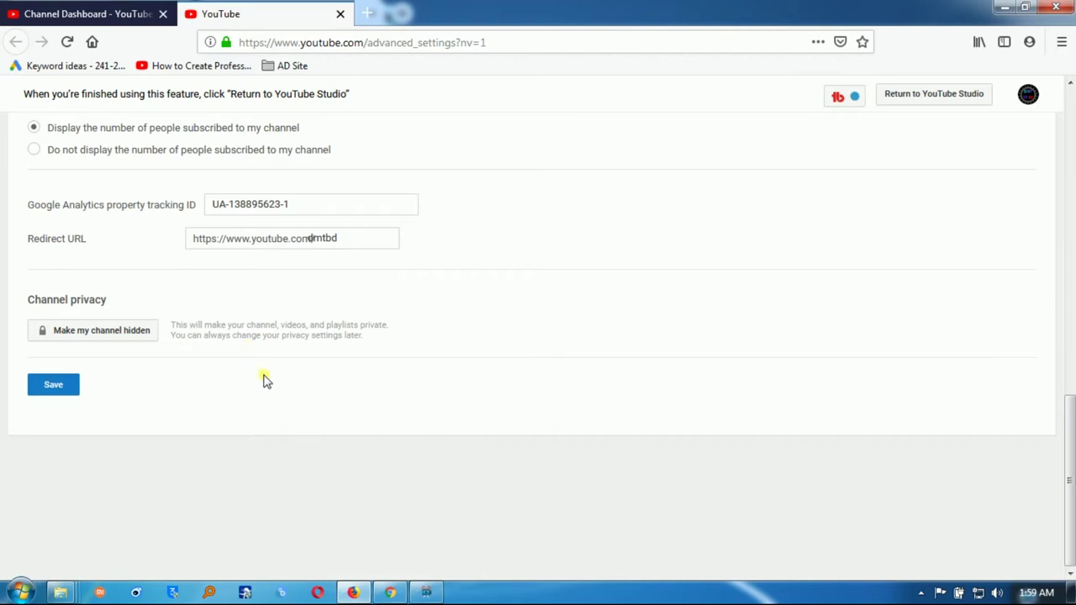
left_click(66, 386)
left_click(65, 386)
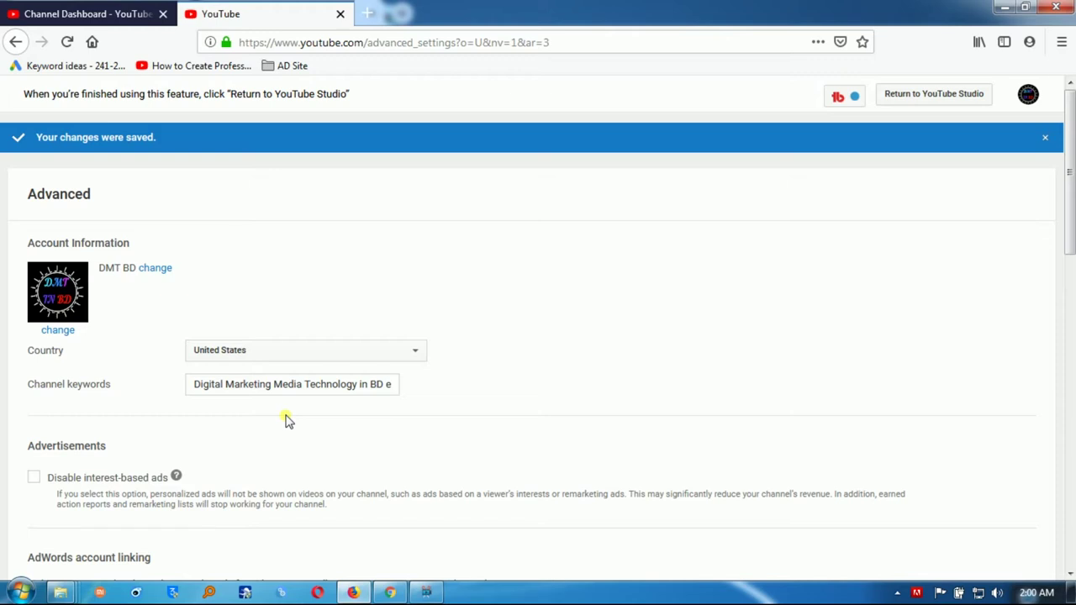
Step: Highlight the Associated website heading and review the website linked to the channel
scroll(286, 421, "down", 3)
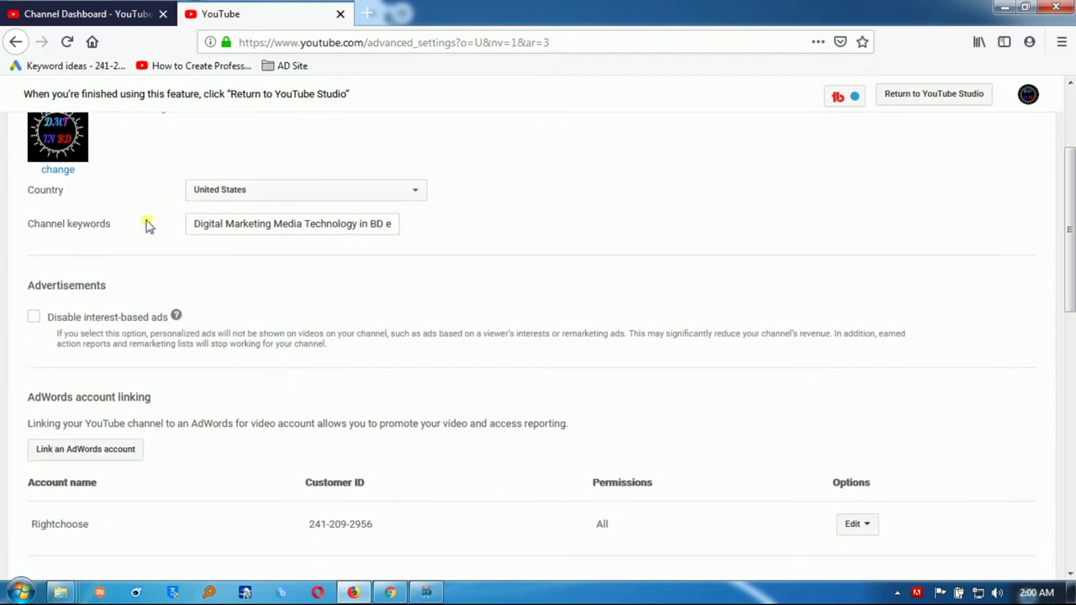
scroll(179, 341, "down", 5)
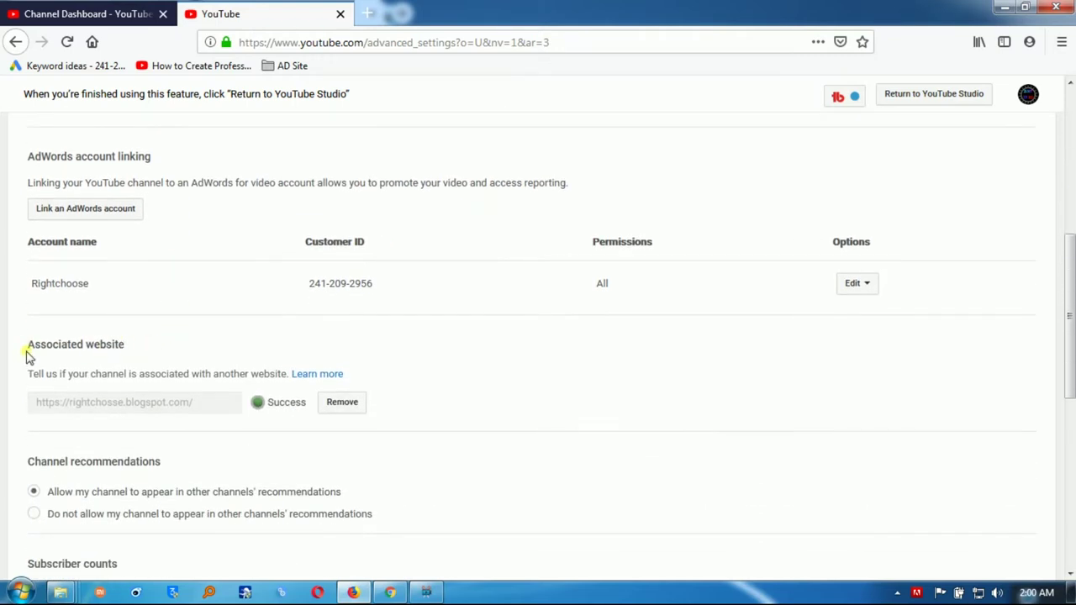
left_click_drag(27, 351, 129, 350)
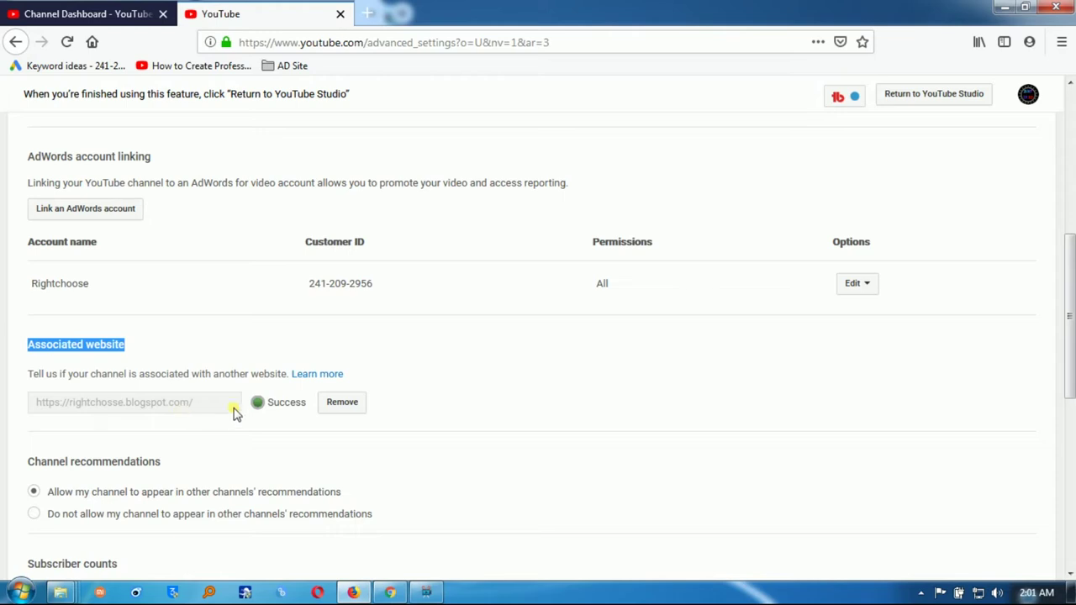
Step: Switch to Chrome and search Google for rightchosse in a new tab
left_click(390, 593)
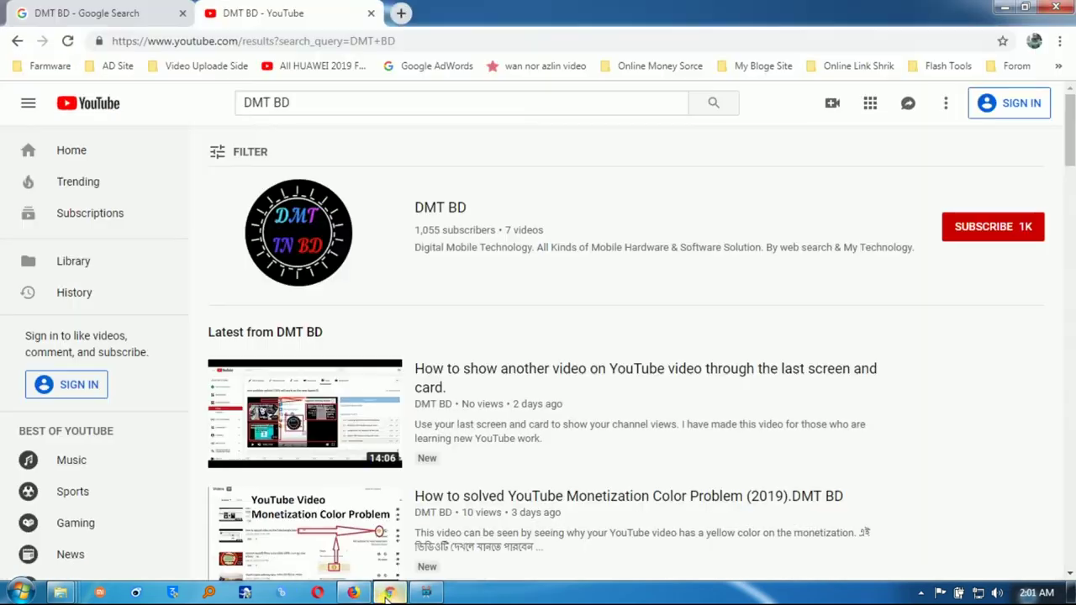
left_click(402, 13)
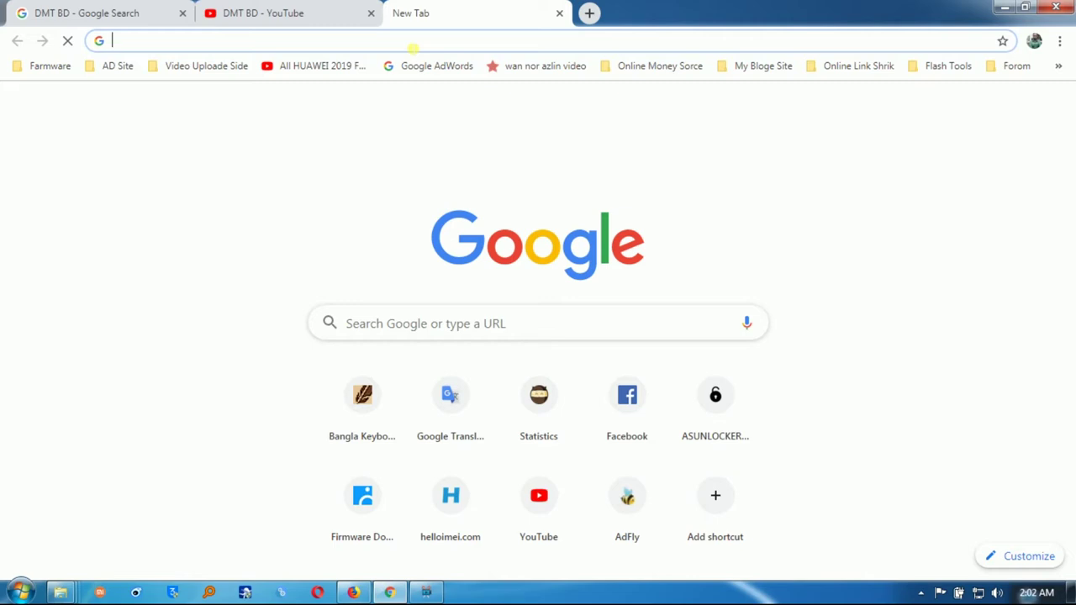
type("right")
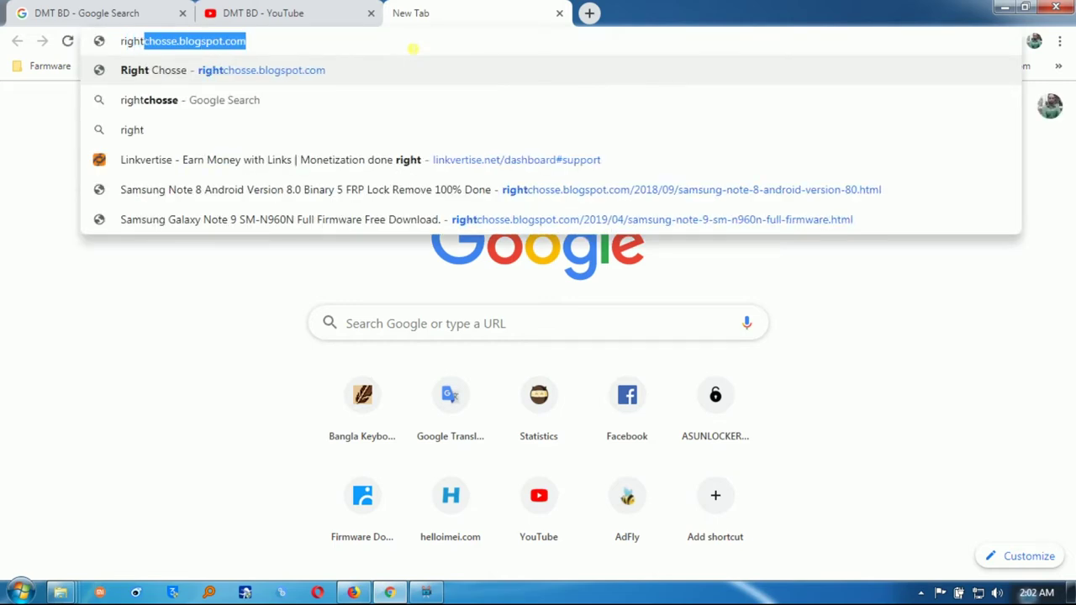
type("choss")
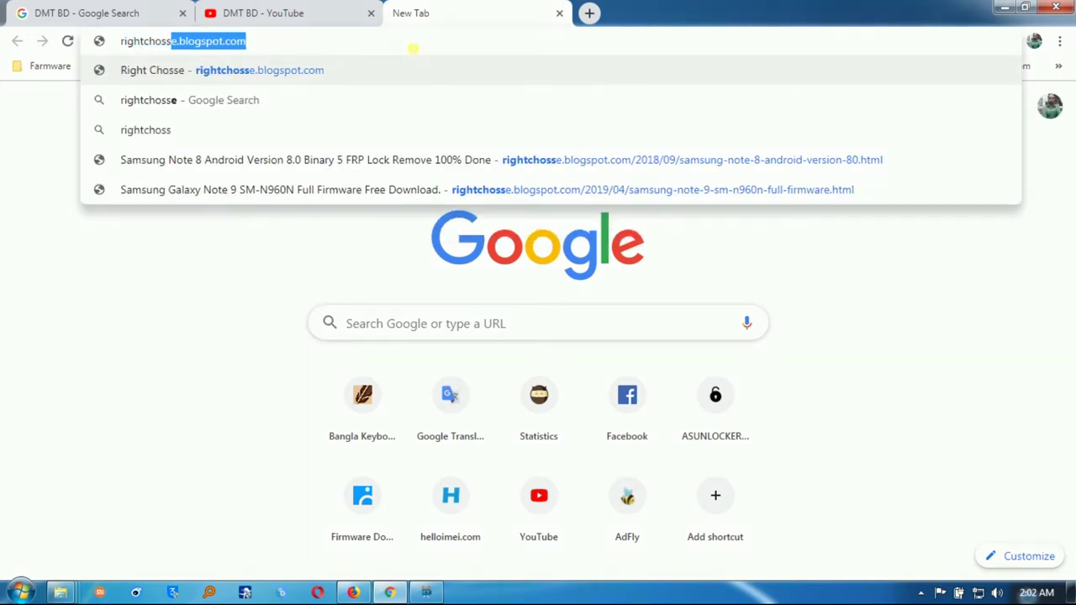
type("e")
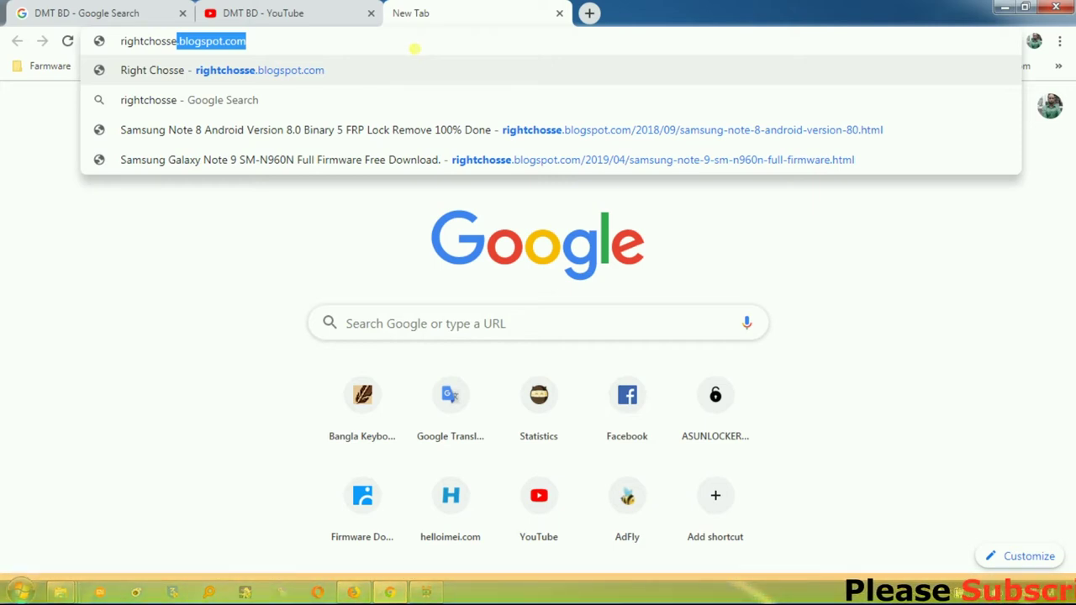
left_click(192, 102)
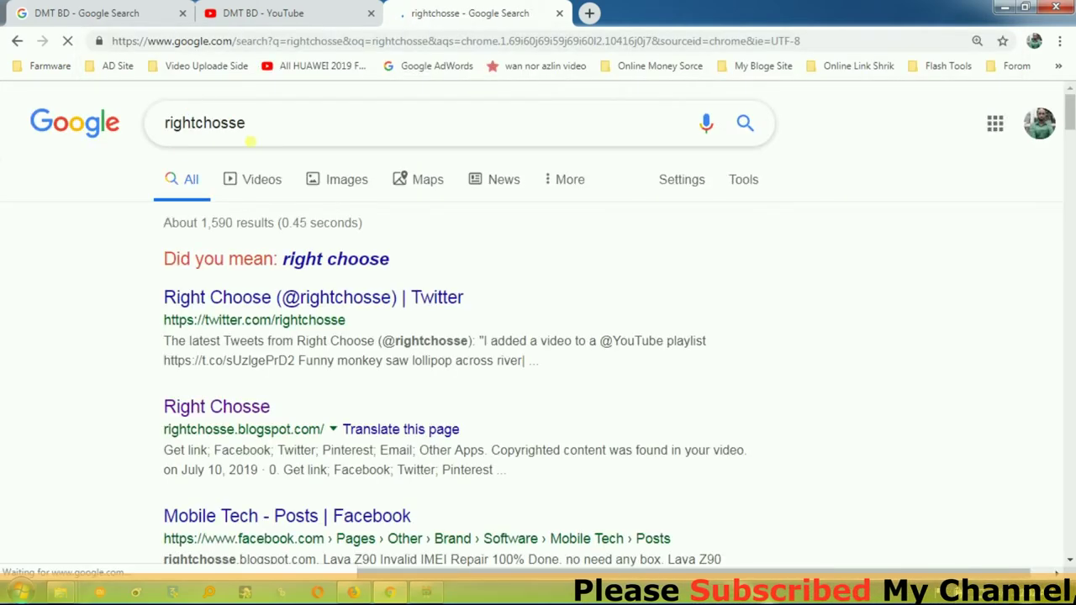
Step: Open the Right Chosse blog from the search results in a separate tab and look through its posts
scroll(370, 314, "down", 2)
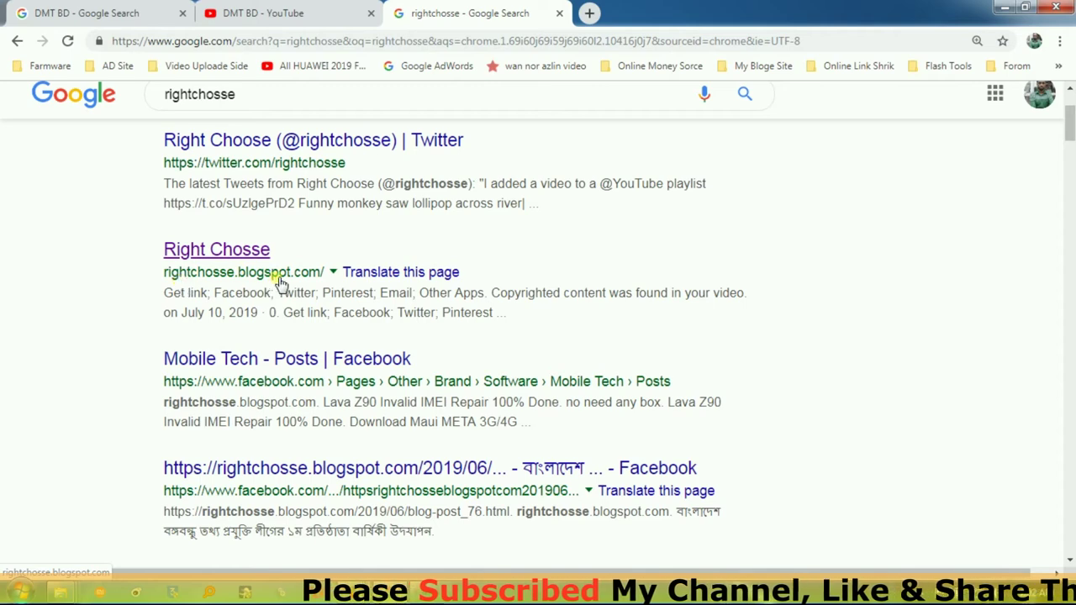
middle_click(225, 254)
left_click(612, 19)
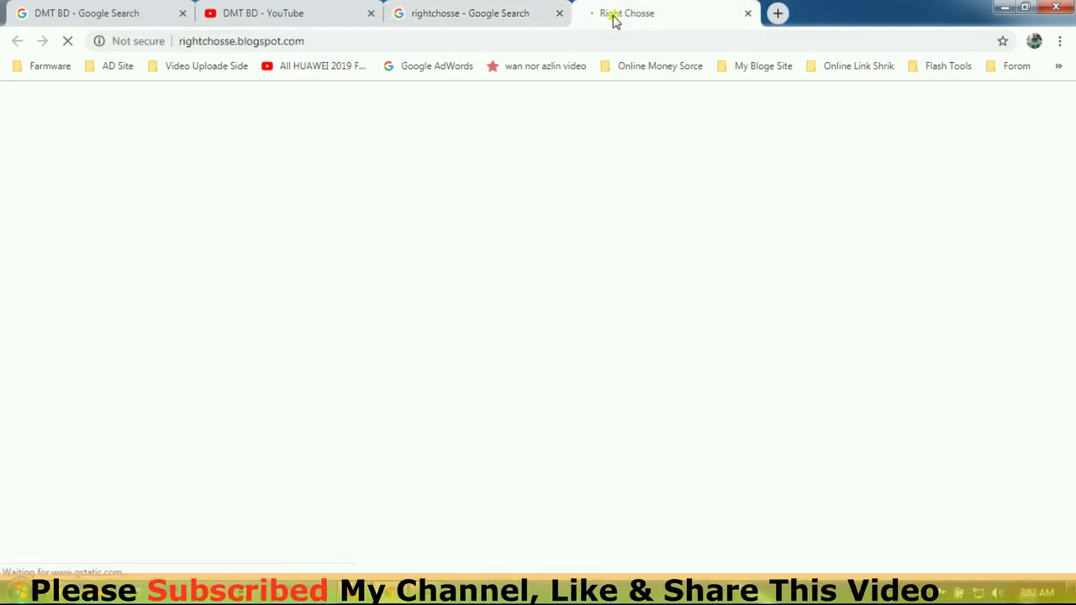
scroll(308, 252, "down", 1)
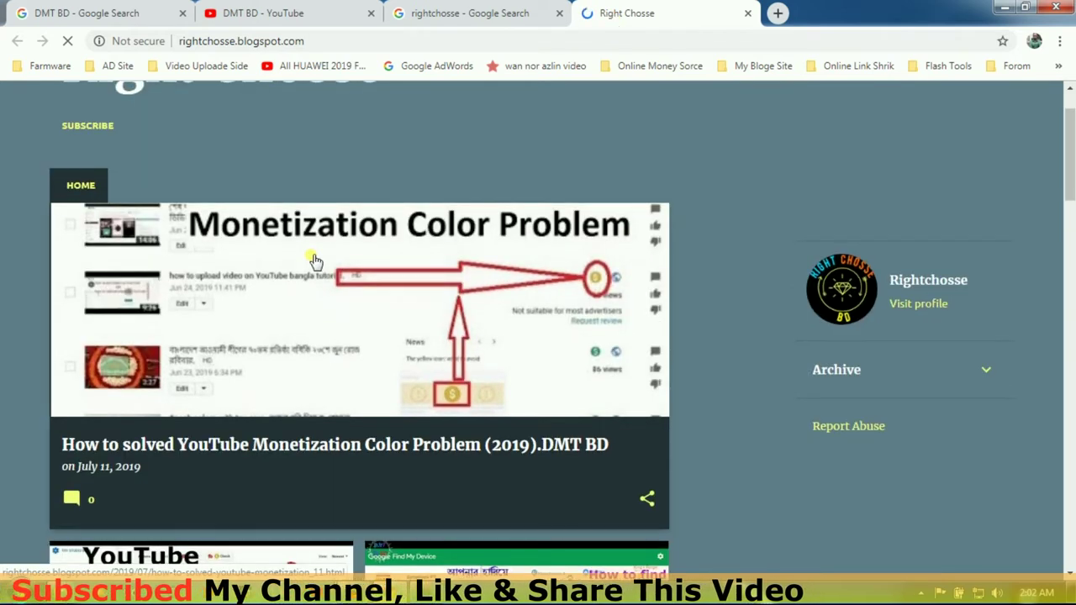
scroll(314, 261, "down", 2)
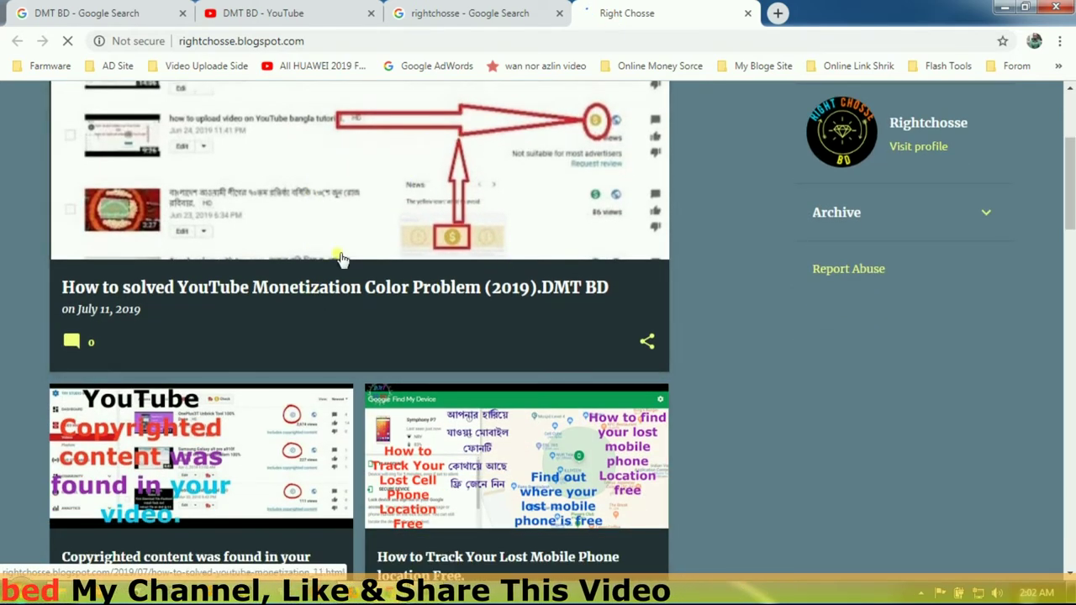
scroll(309, 391, "down", 3)
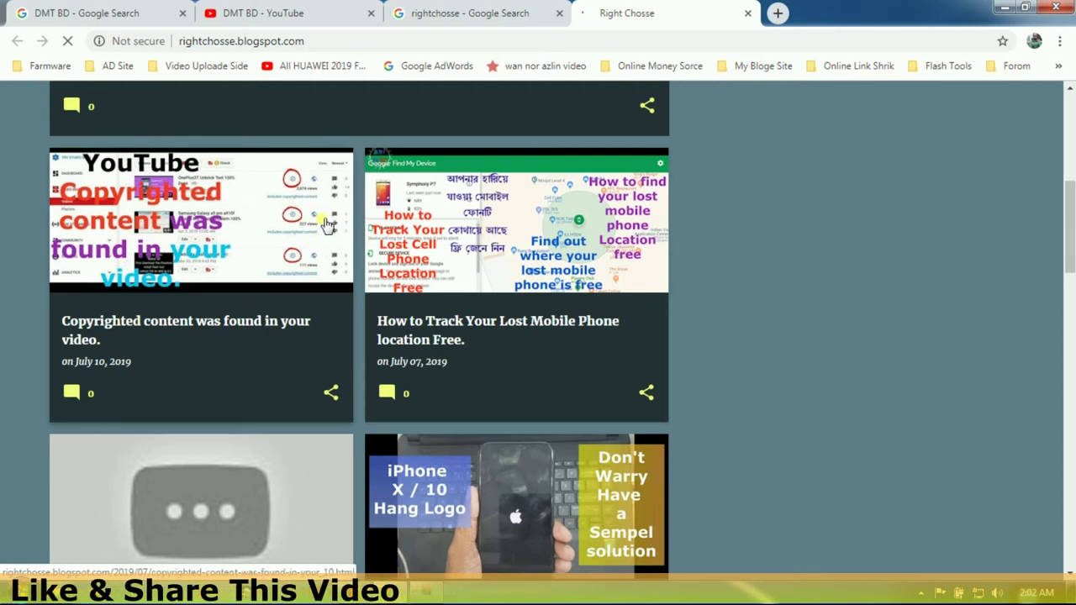
Step: Compare the YouTube results for DMT BD with the Right Chosse blog and the Google results for rightchosse
left_click(288, 18)
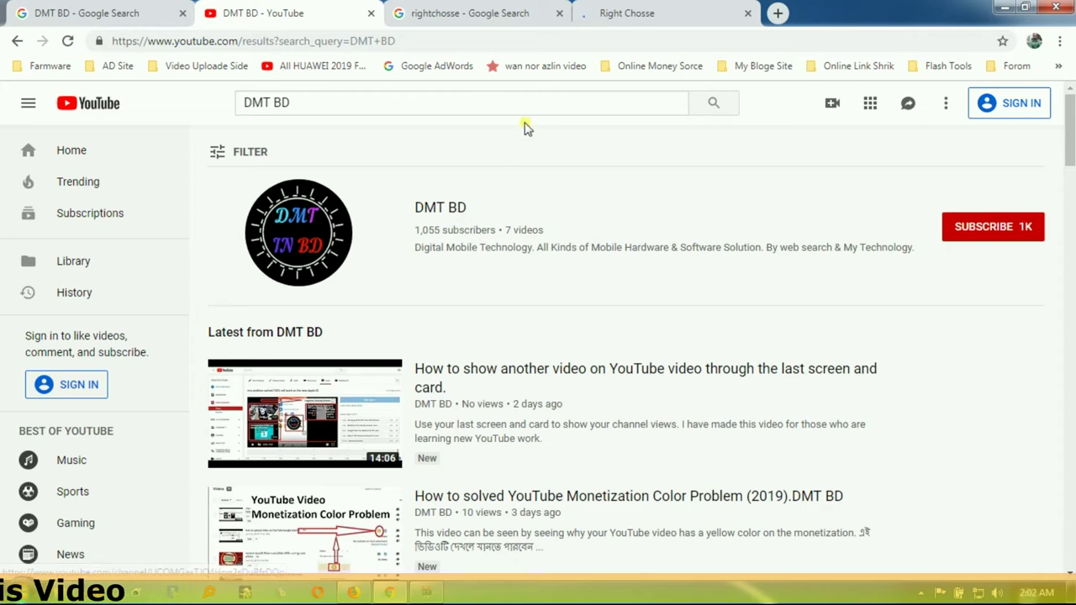
left_click(618, 15)
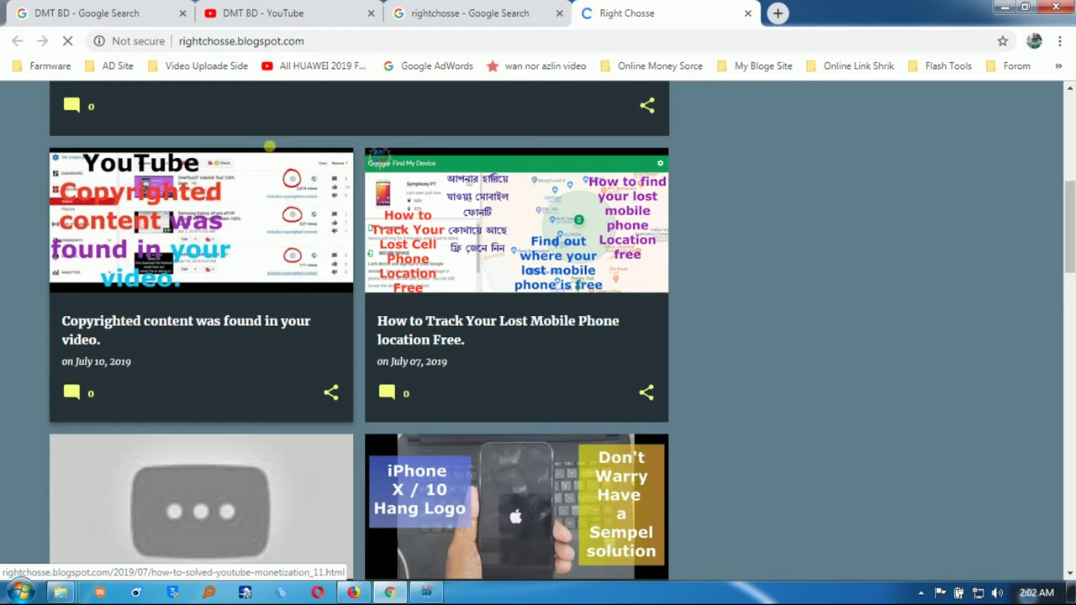
left_click(283, 13)
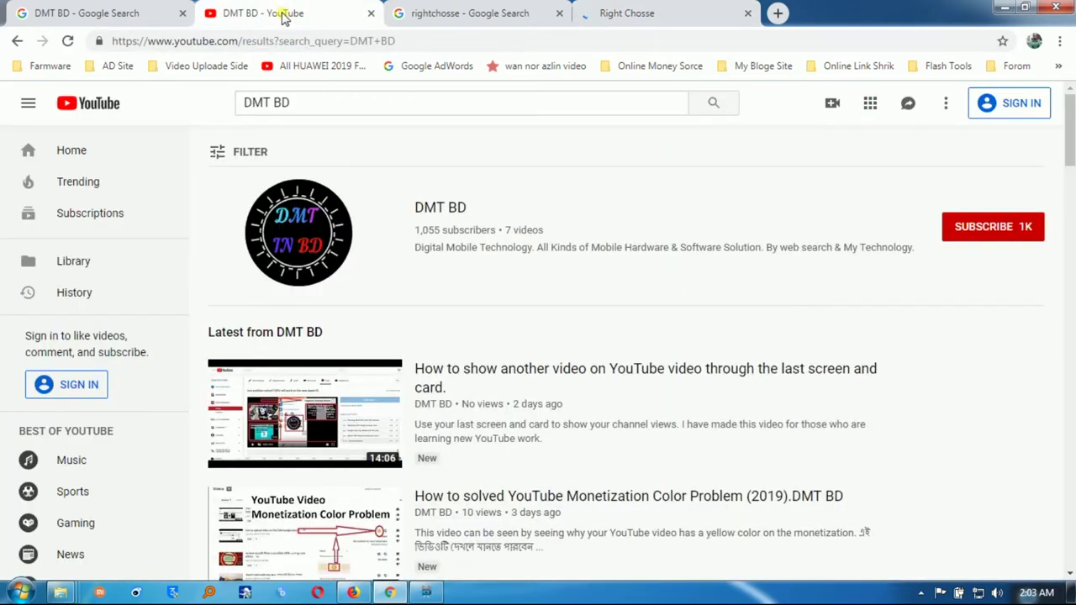
left_click(436, 14)
scroll(400, 259, "up", 2)
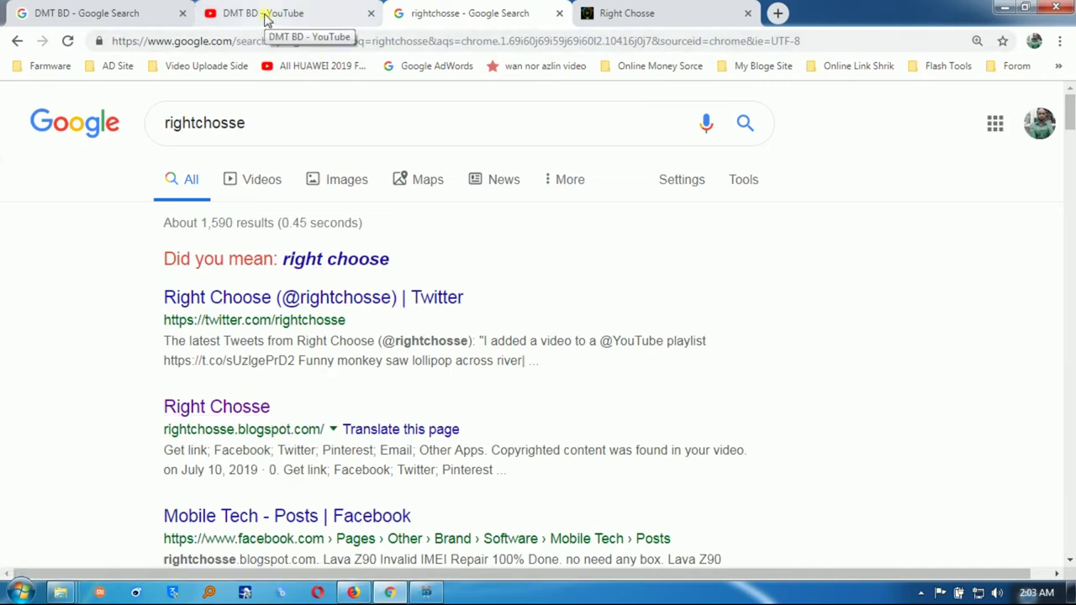
left_click(265, 19)
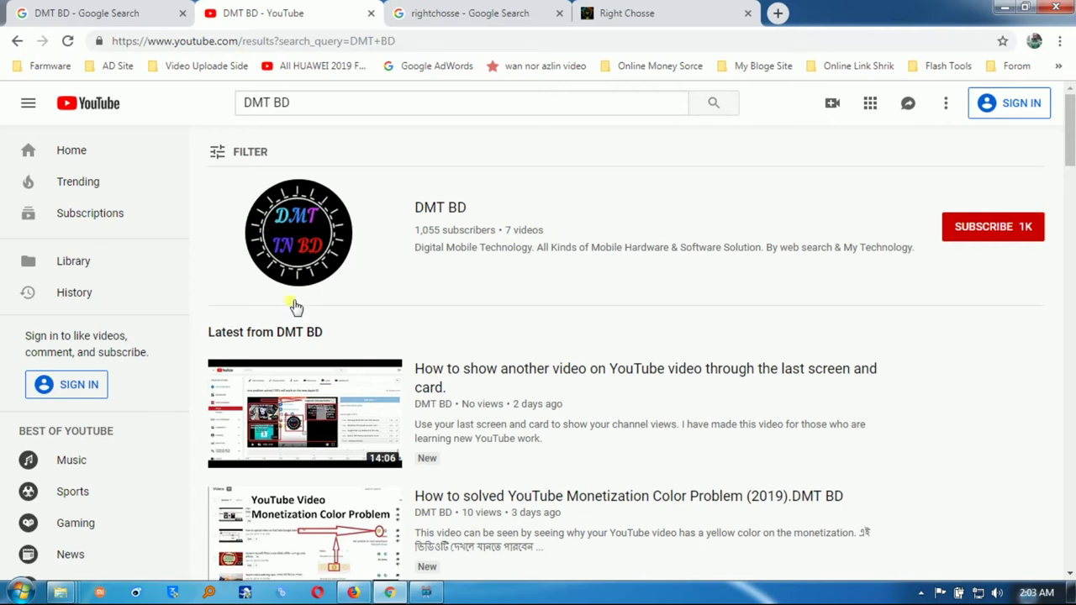
Step: Switch back to Firefox, dismiss the YouTube Studio settings without saving and return to the YouTube home page
left_click(354, 595)
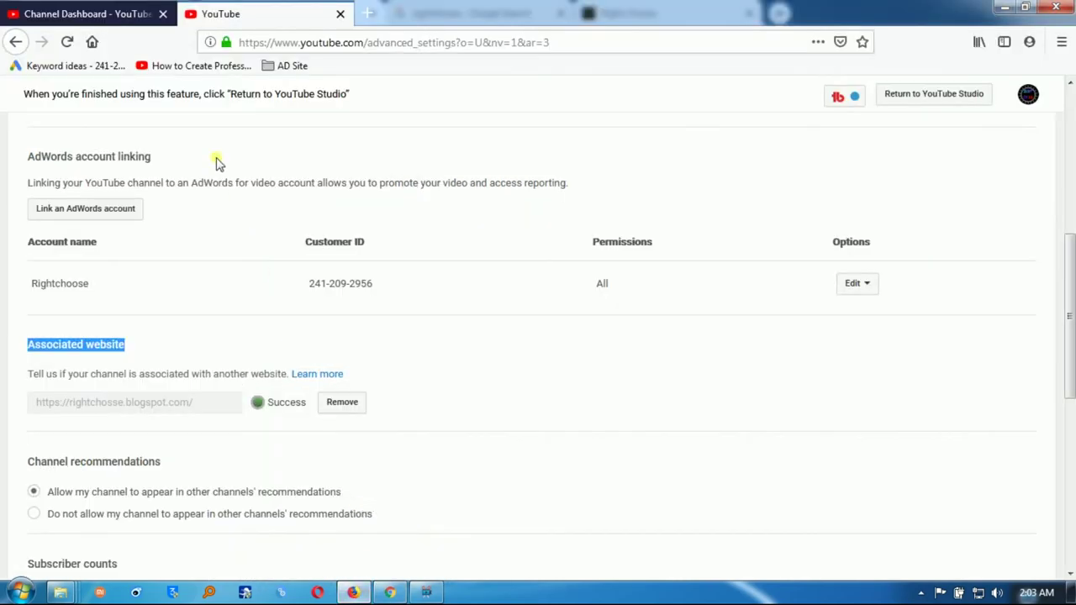
left_click(101, 15)
left_click(834, 524)
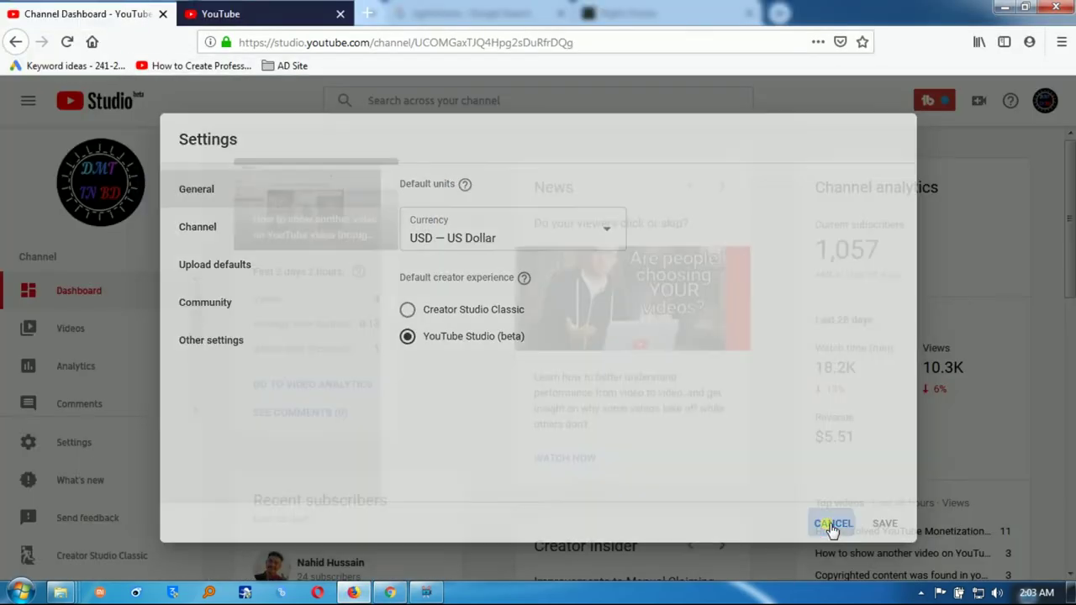
left_click(15, 44)
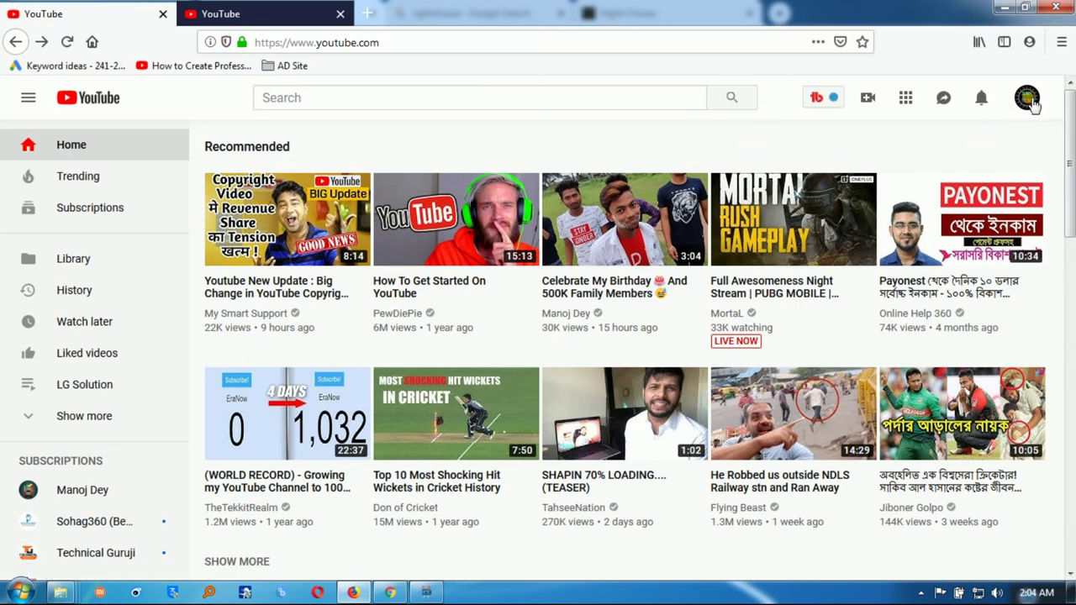
Step: Open the advanced settings of the DMT BD account on YouTube
left_click(1028, 99)
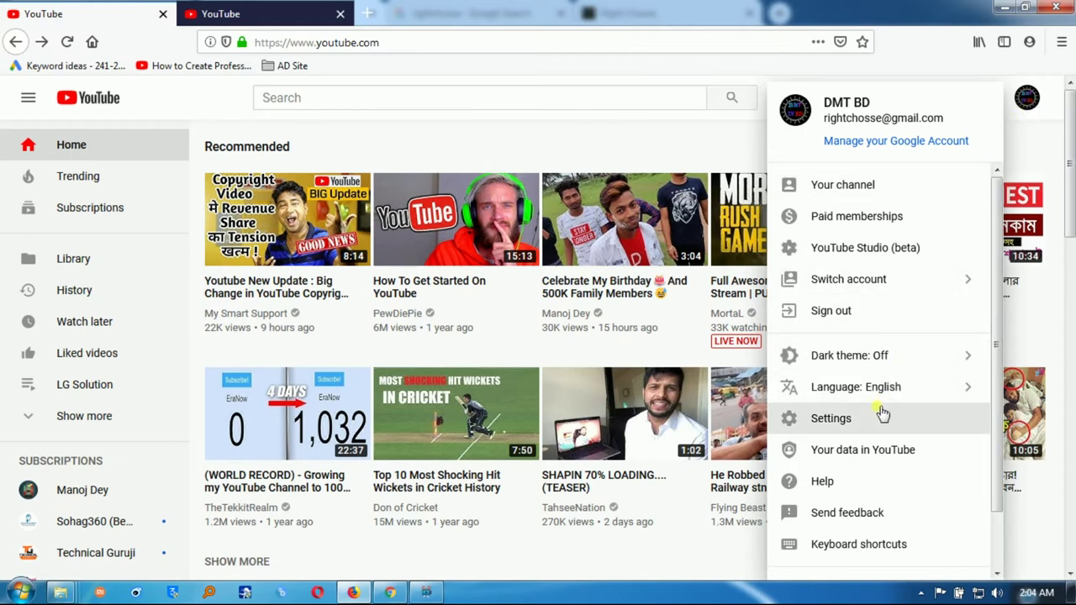
left_click(843, 425)
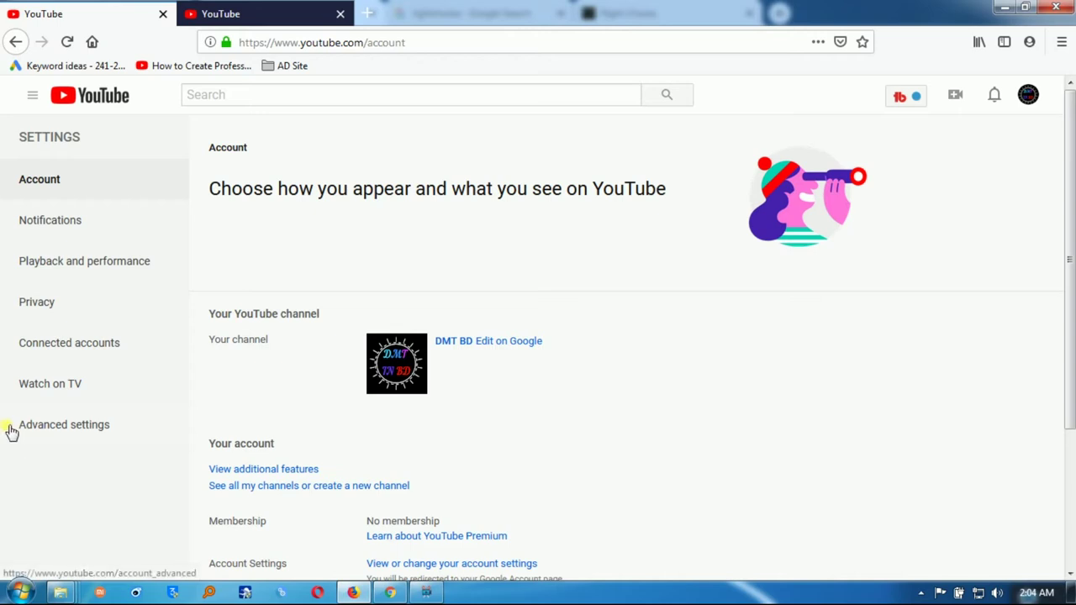
left_click(52, 429)
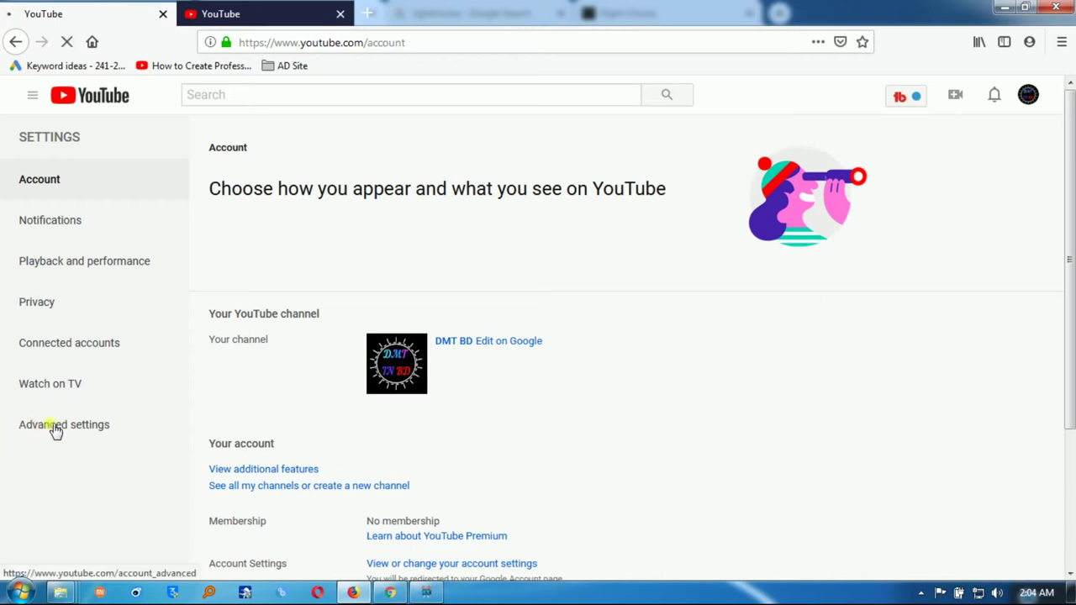
left_click(54, 428)
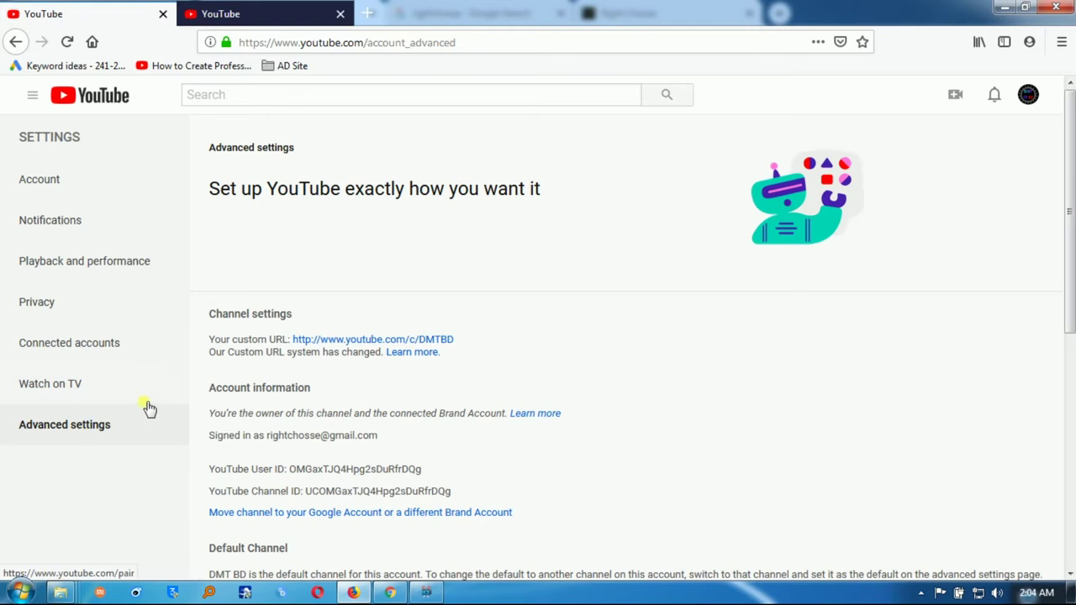
Step: Highlight the Channel settings heading and the custom URL label, and examine the channel's custom URL
left_click_drag(208, 318, 295, 314)
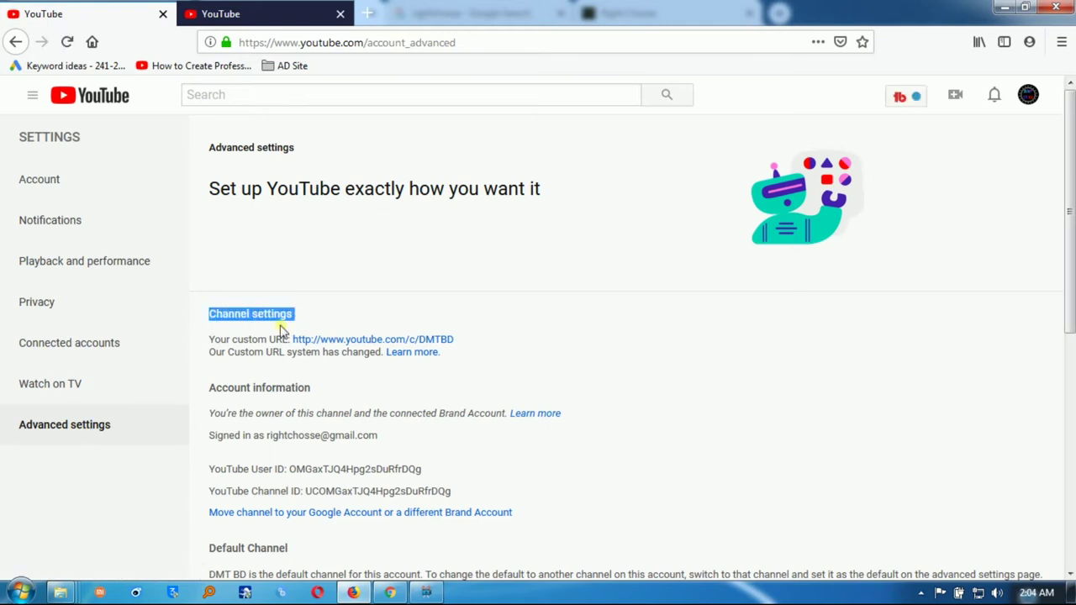
left_click_drag(208, 340, 283, 340)
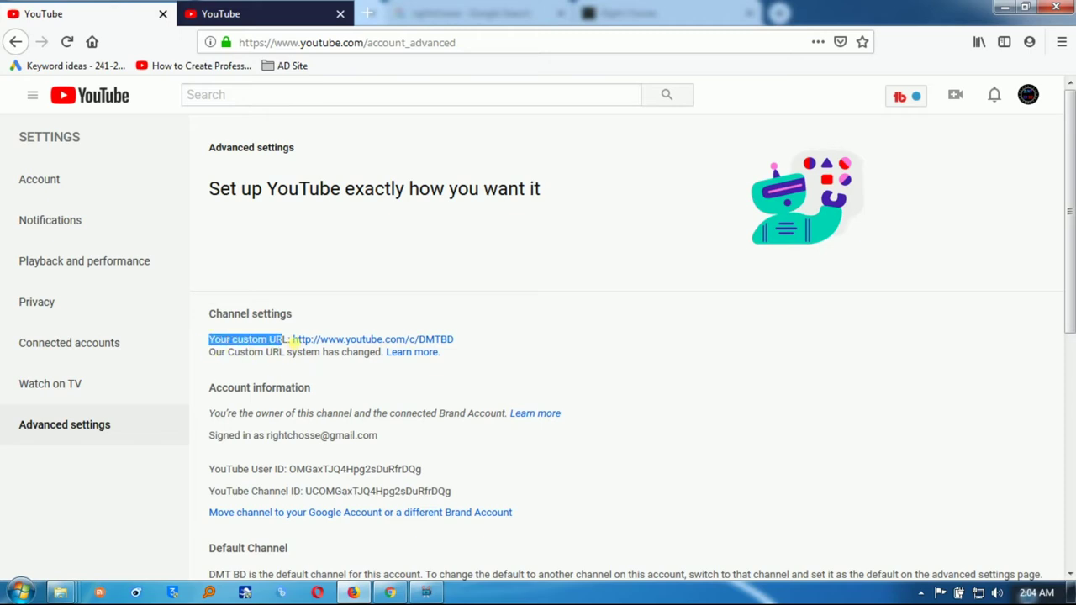
left_click(295, 337)
left_click_drag(291, 340, 234, 341)
left_click(305, 323)
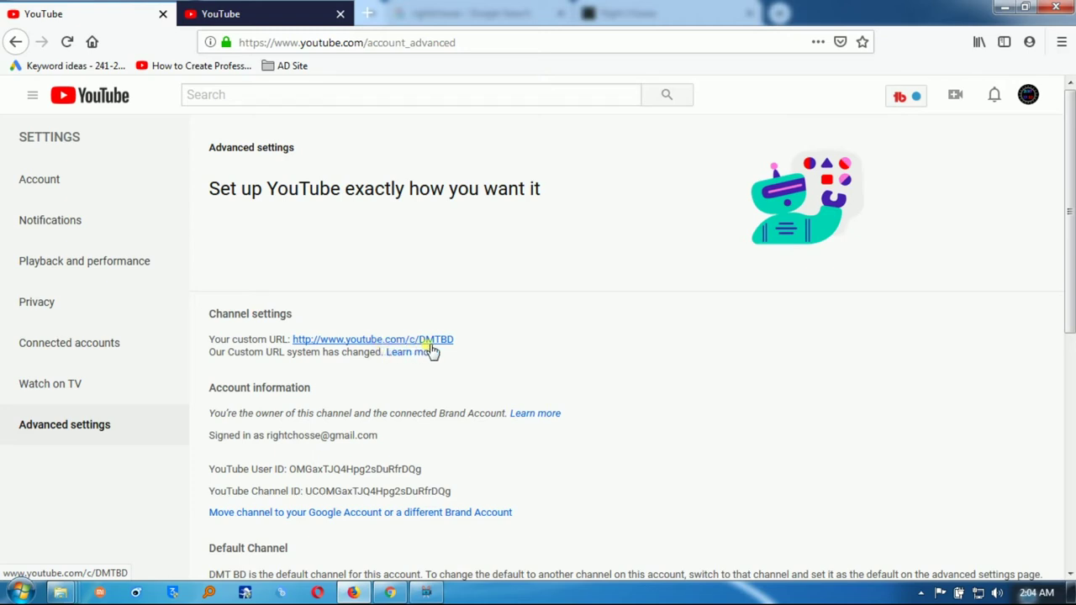
left_click_drag(466, 344, 420, 348)
left_click(494, 360)
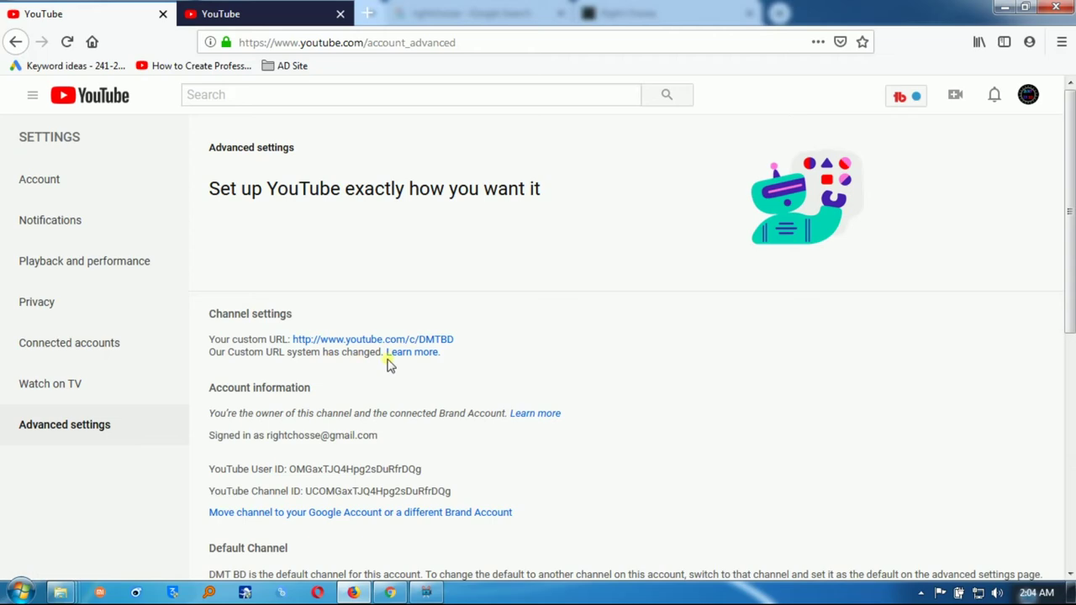
Step: Open the help article about custom channel URLs and find its Custom URL eligibility section
left_click(427, 353)
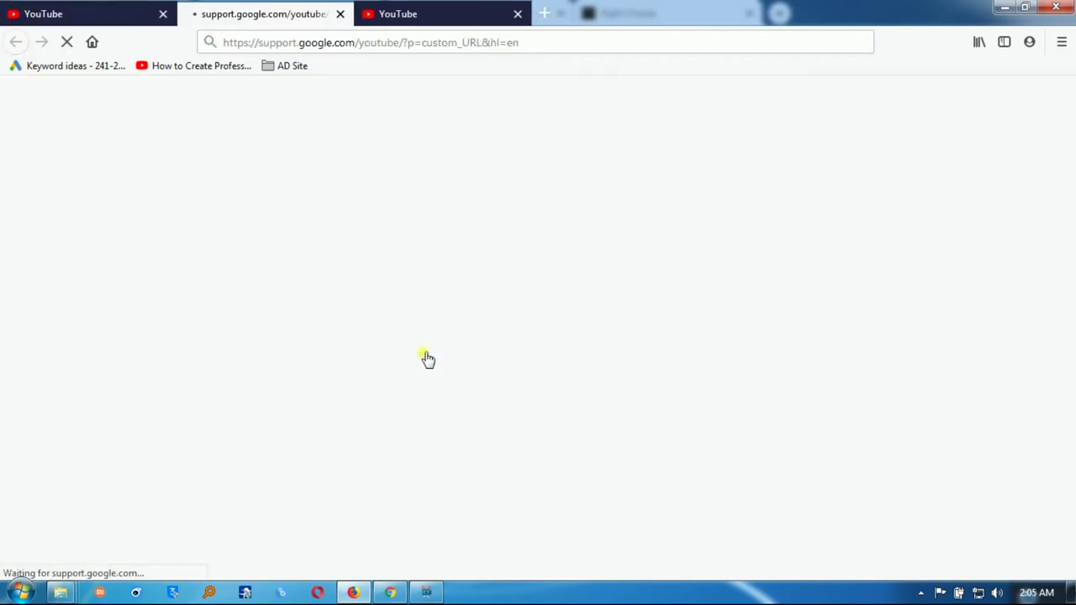
scroll(427, 359, "down", 3)
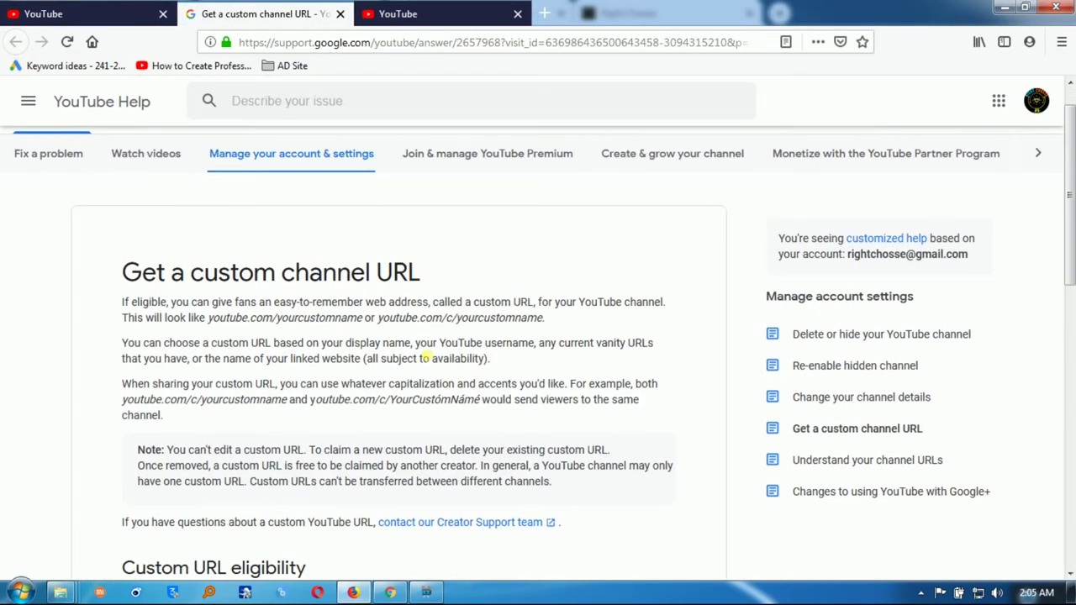
scroll(428, 359, "down", 5)
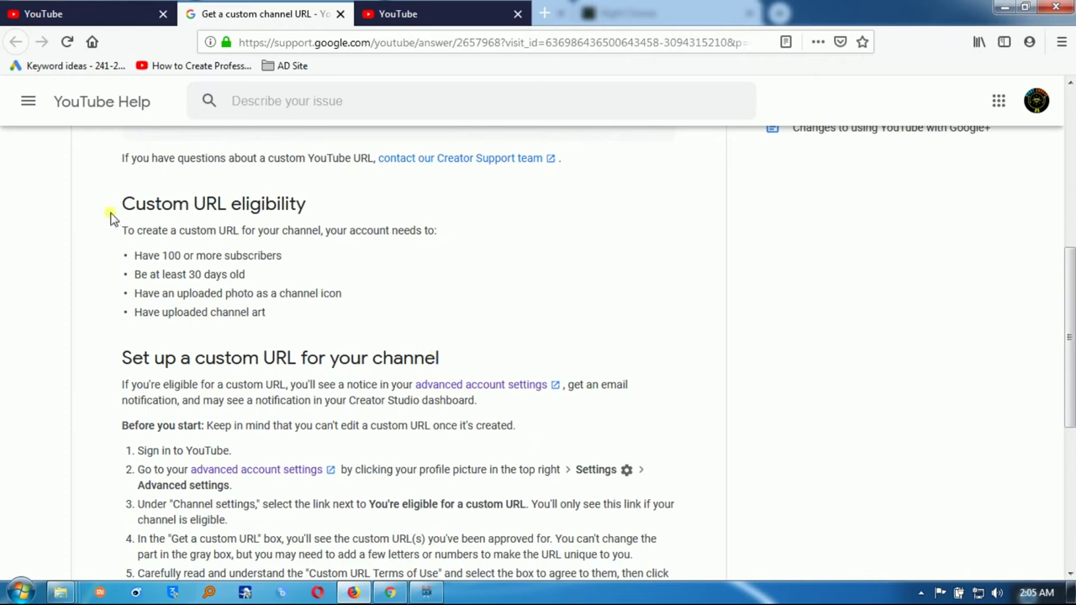
Step: Highlight the Custom URL eligibility heading, its introduction and the subscriber requirement, and examine the conditions for a custom URL
left_click_drag(110, 217, 320, 216)
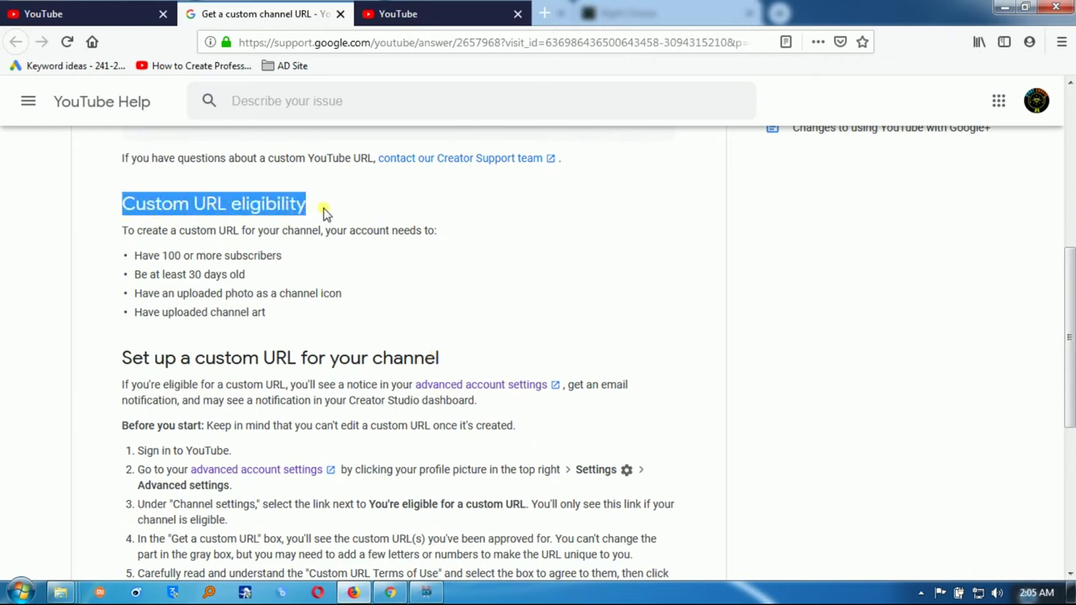
left_click(326, 213)
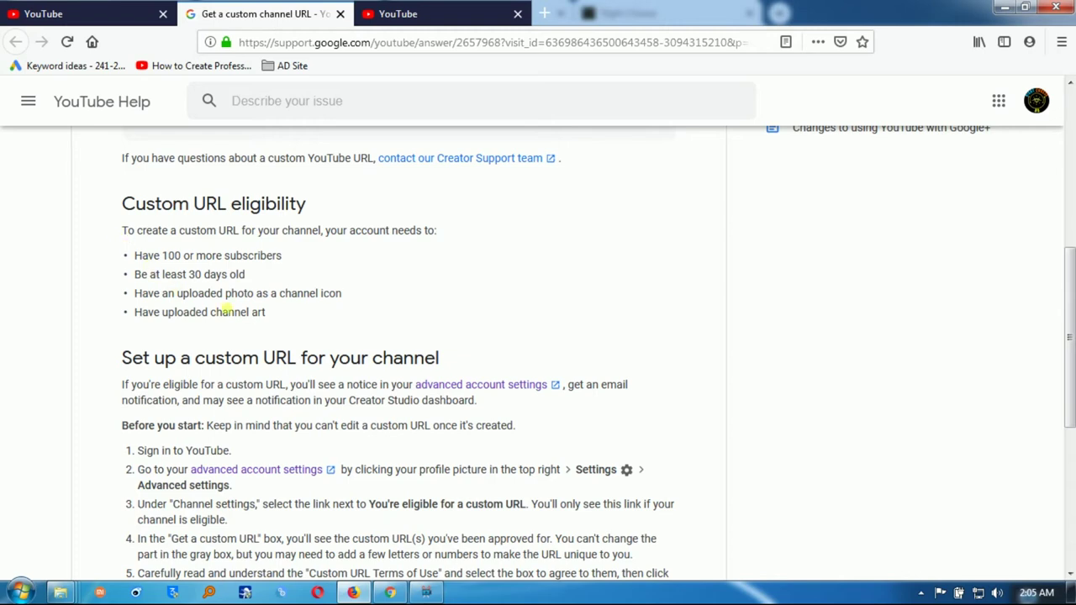
left_click_drag(118, 238, 247, 238)
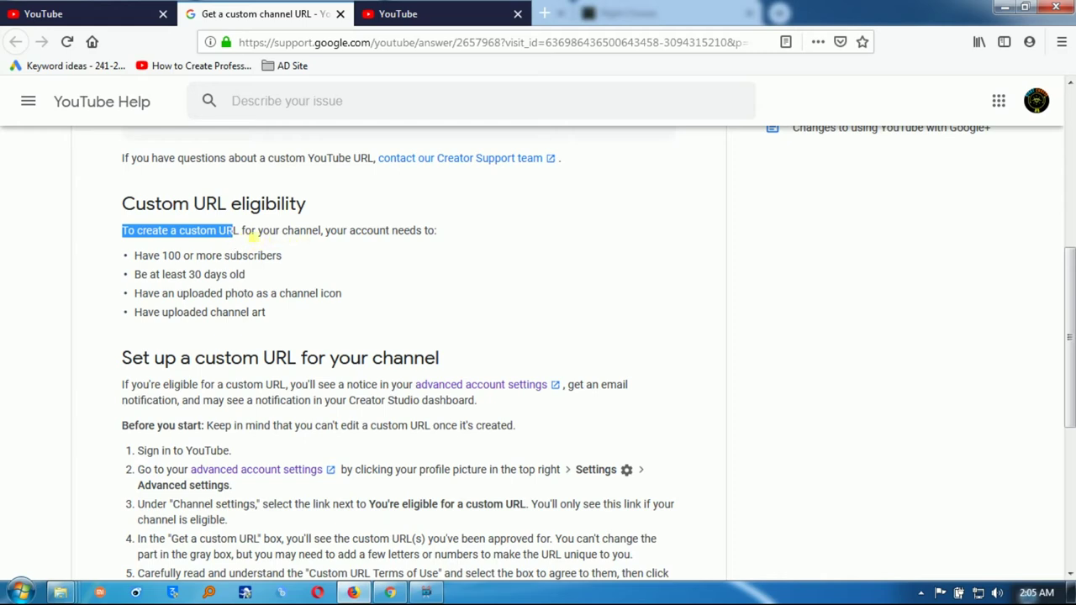
left_click(252, 235)
left_click_drag(242, 236, 425, 238)
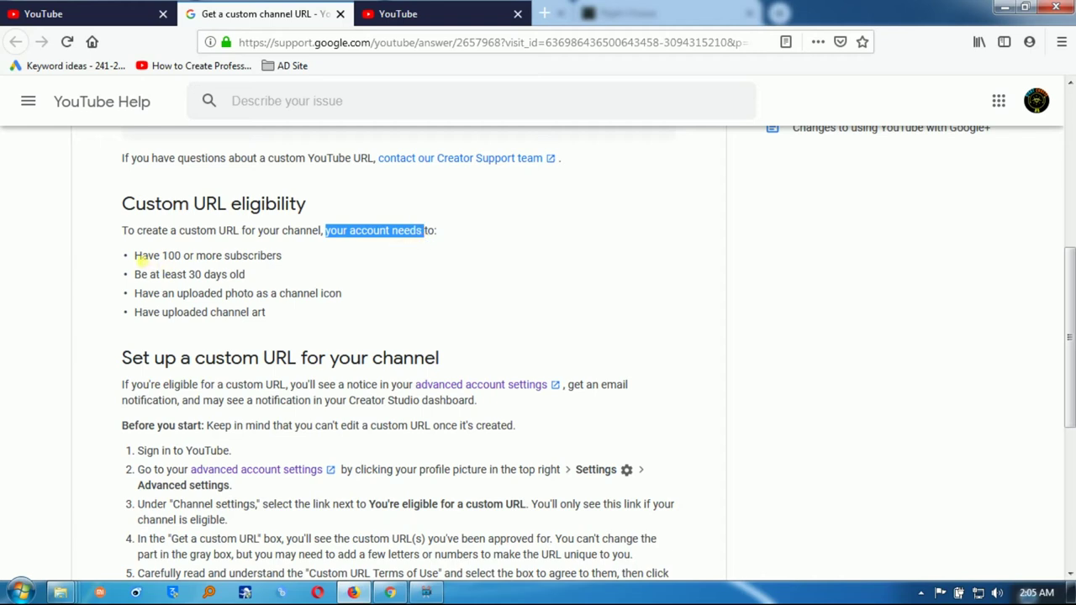
left_click_drag(135, 259, 277, 262)
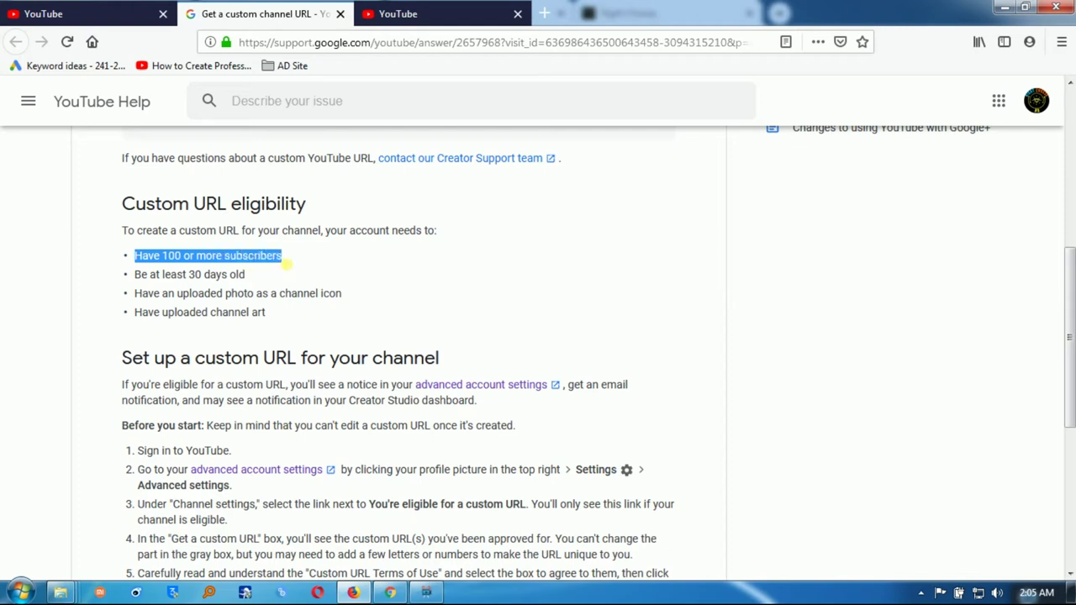
left_click(291, 264)
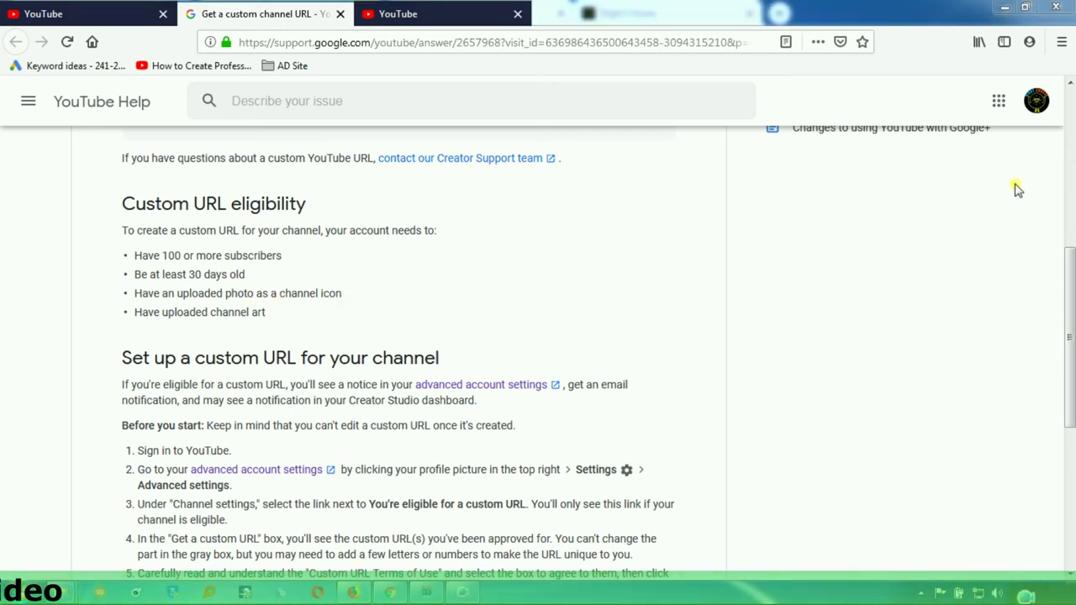
Step: View the signed-in Google account's details on the help page and return to the Custom URL eligibility section
left_click(1037, 103)
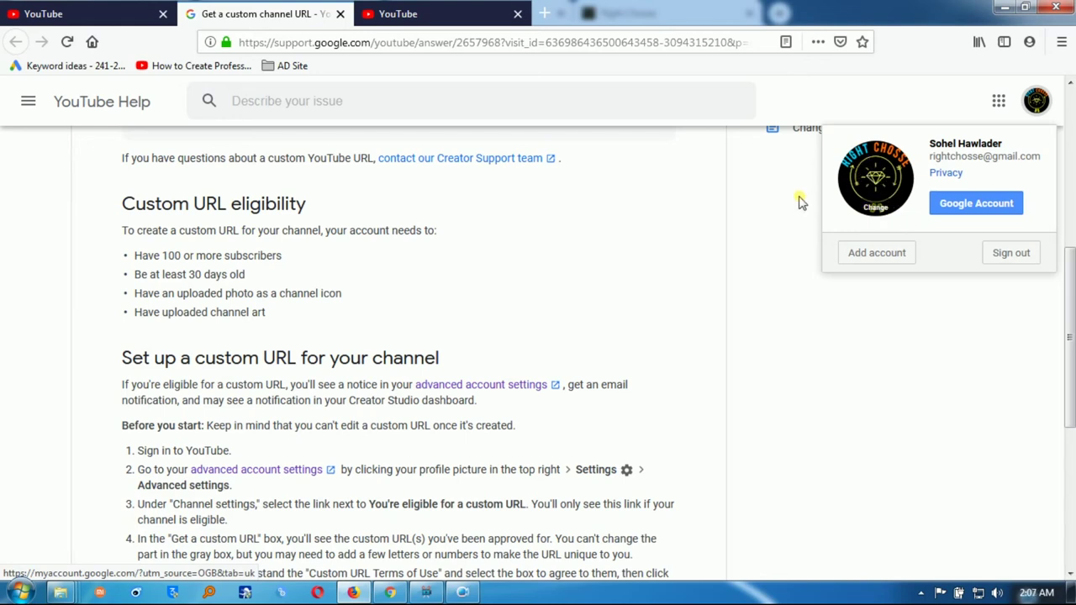
left_click(740, 214)
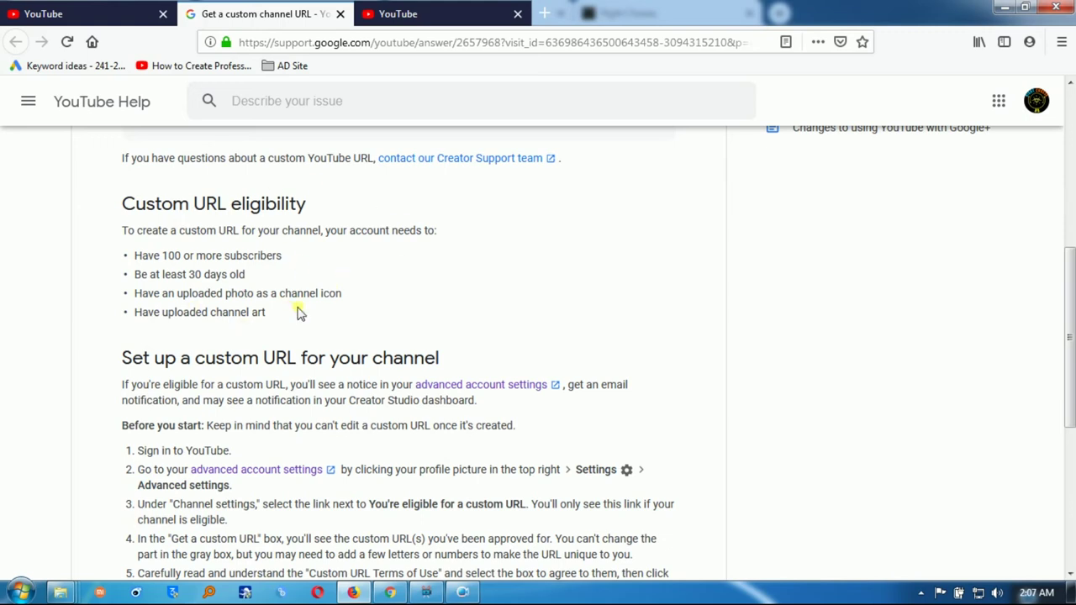
scroll(403, 337, "up", 2)
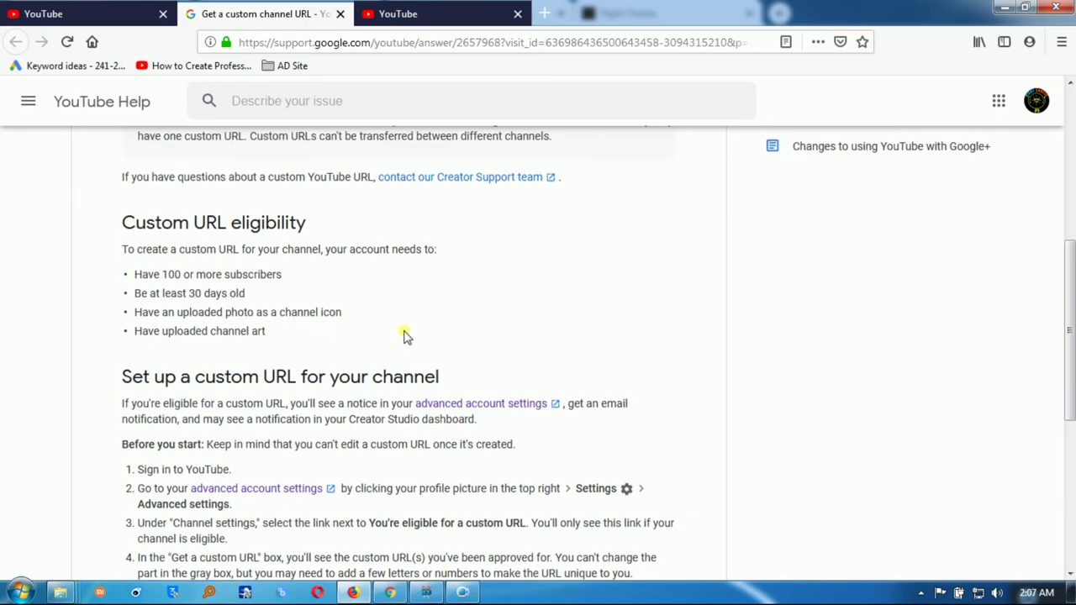
Step: Review the DMT BD account's advanced settings page on YouTube, from the channel settings down to the activity feed options
left_click(84, 13)
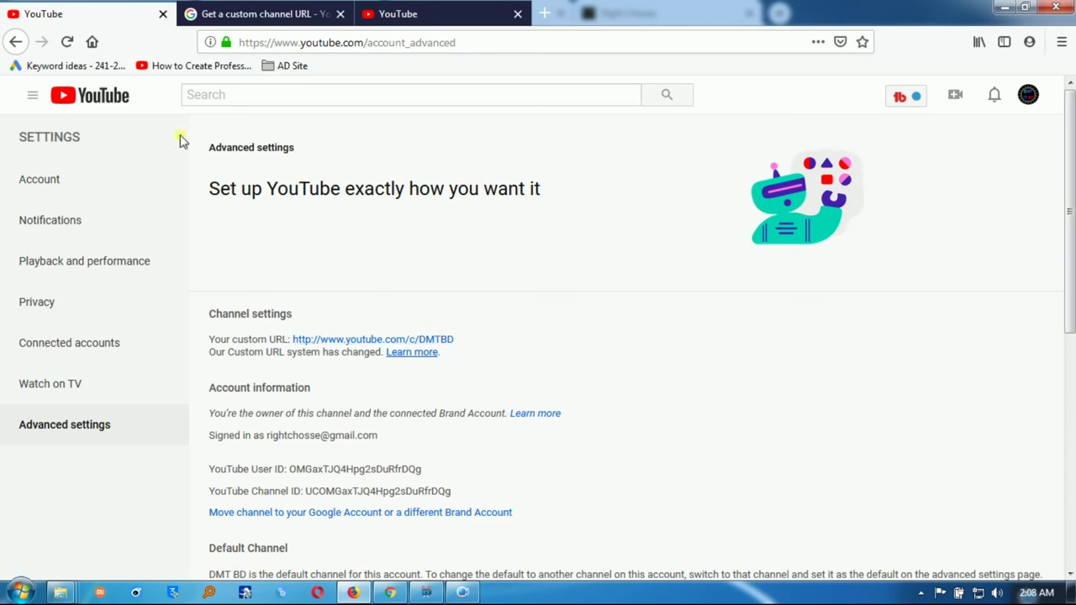
scroll(277, 214, "down", 4)
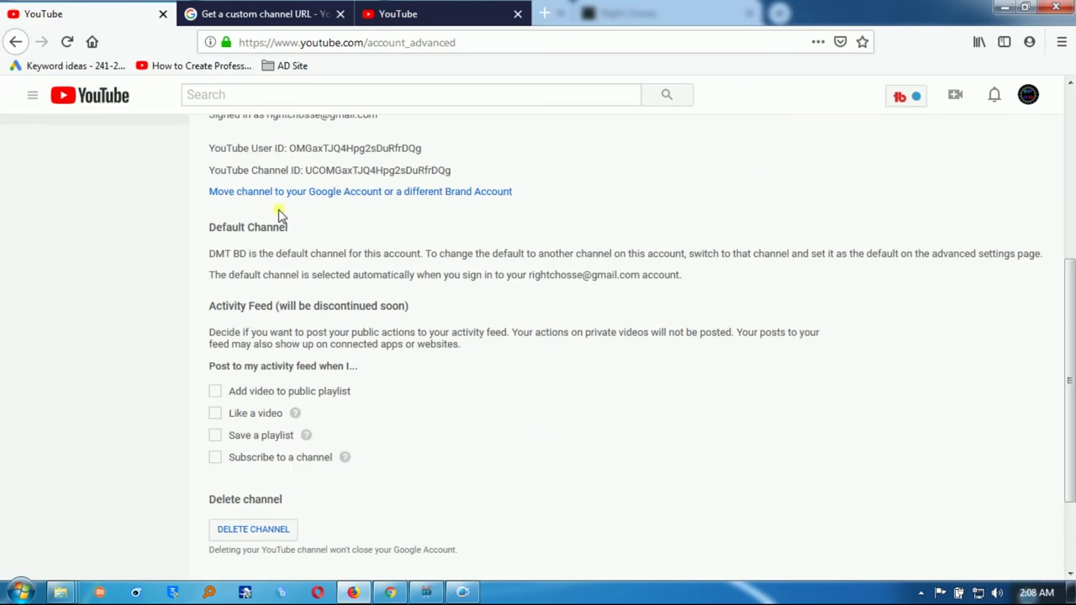
scroll(280, 214, "up", 4)
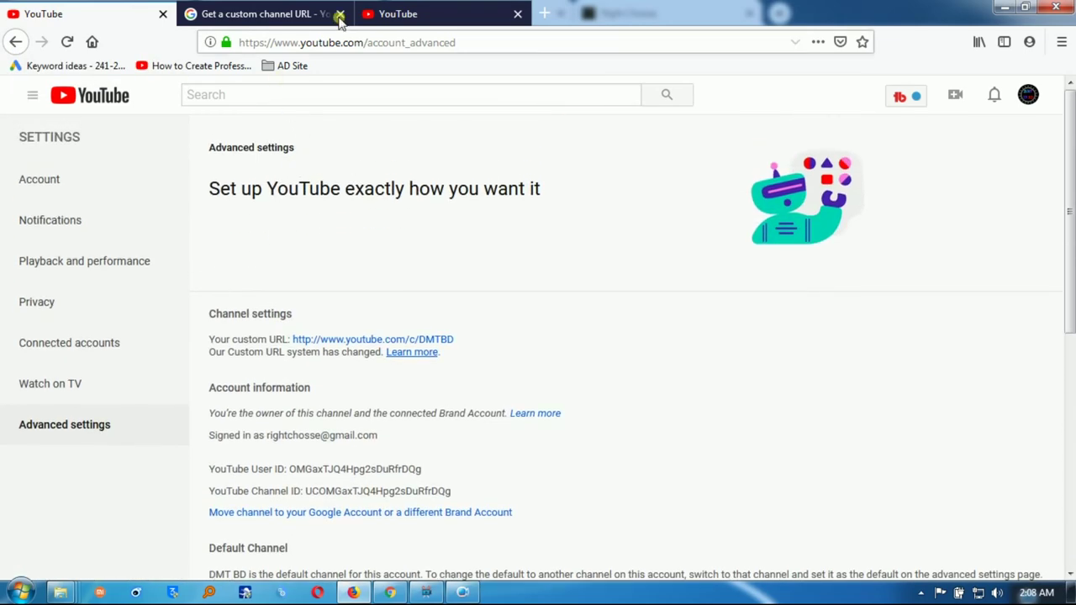
Step: Review the Redirect URL in the already open YouTube Studio advanced settings, save the settings and dismiss the notice
left_click(395, 15)
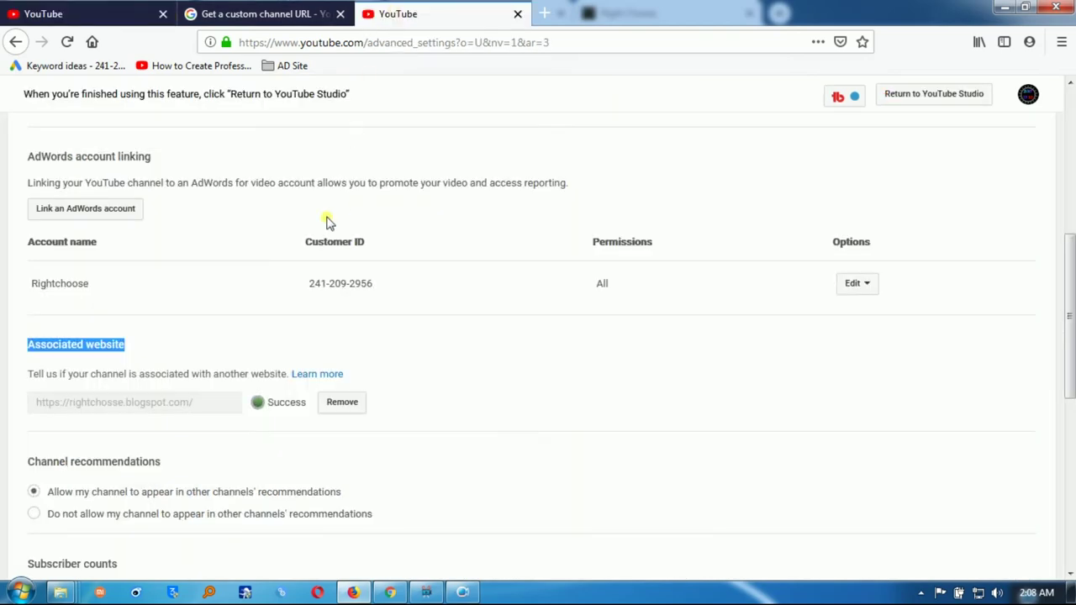
scroll(328, 220, "down", 5)
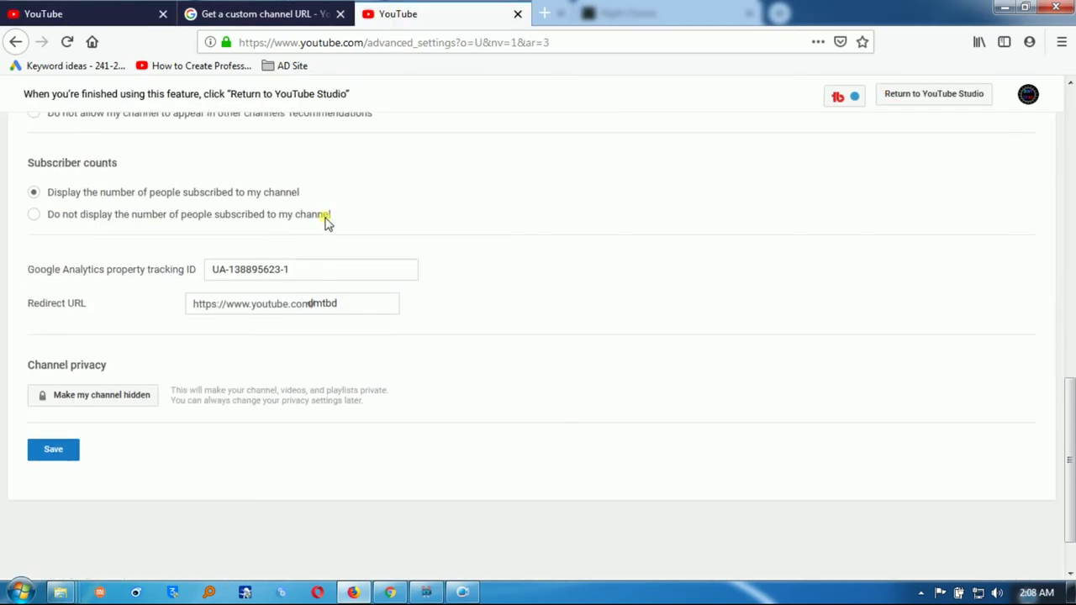
scroll(328, 221, "up", 2)
scroll(328, 220, "down", 2)
scroll(396, 274, "up", 2)
key("Return")
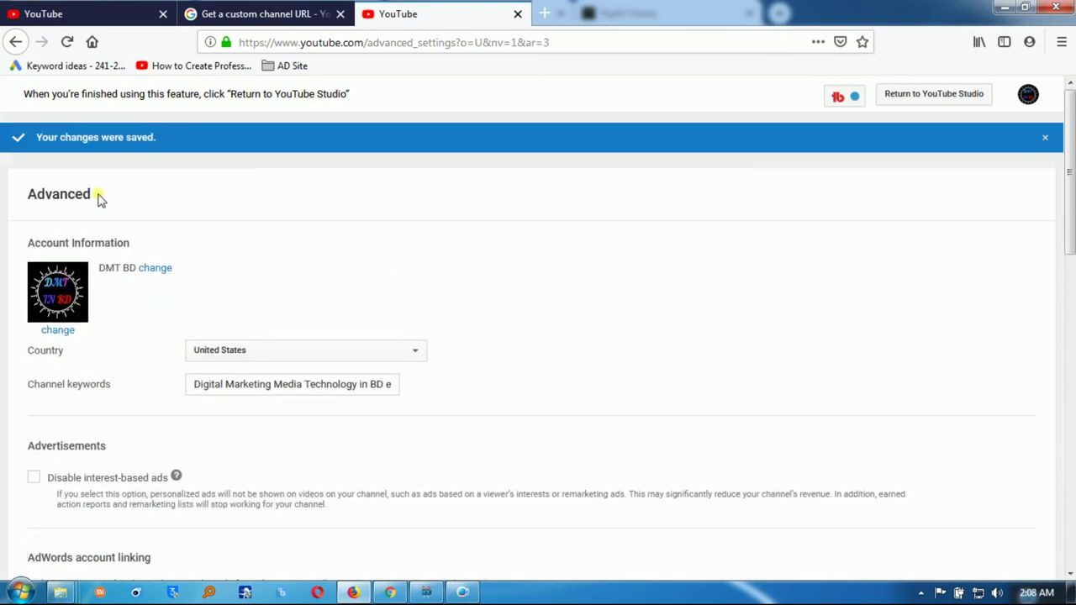
left_click(1048, 138)
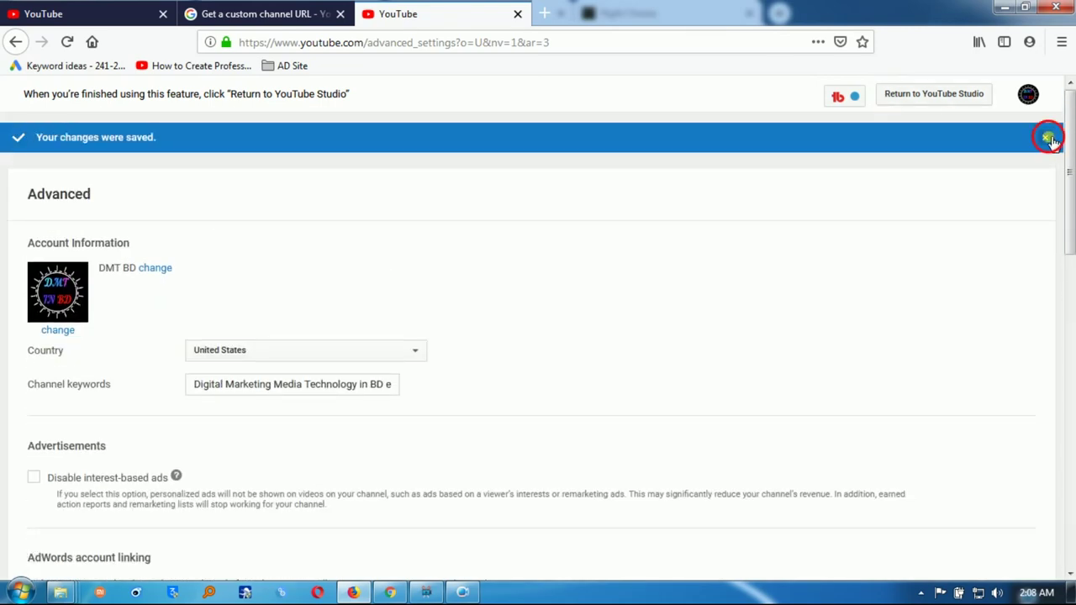
Step: Go back from the account's advanced settings to the YouTube home page
left_click(13, 41)
left_click(13, 41)
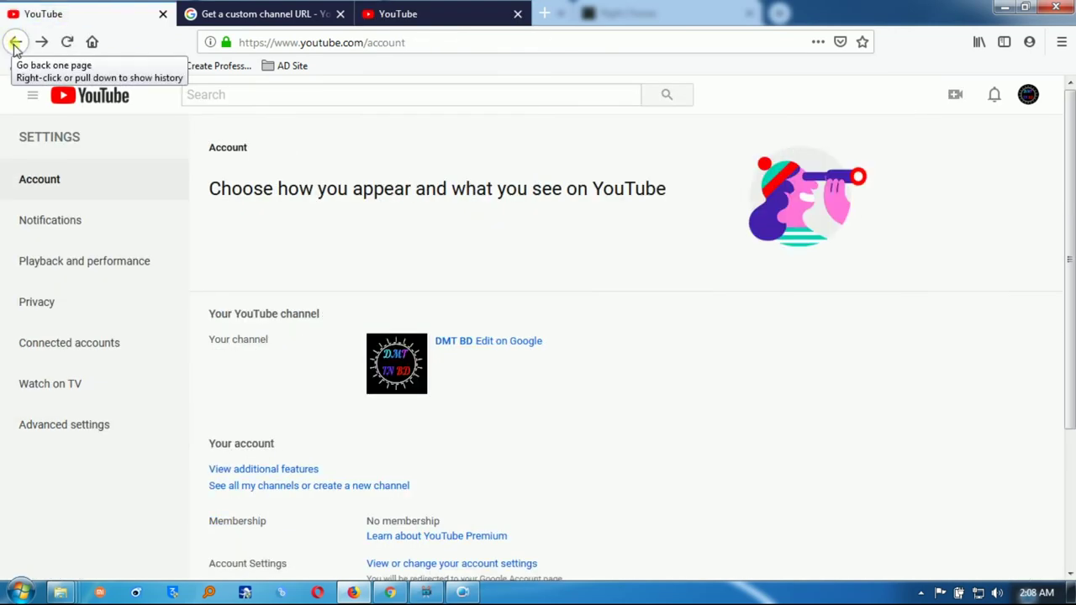
left_click(13, 42)
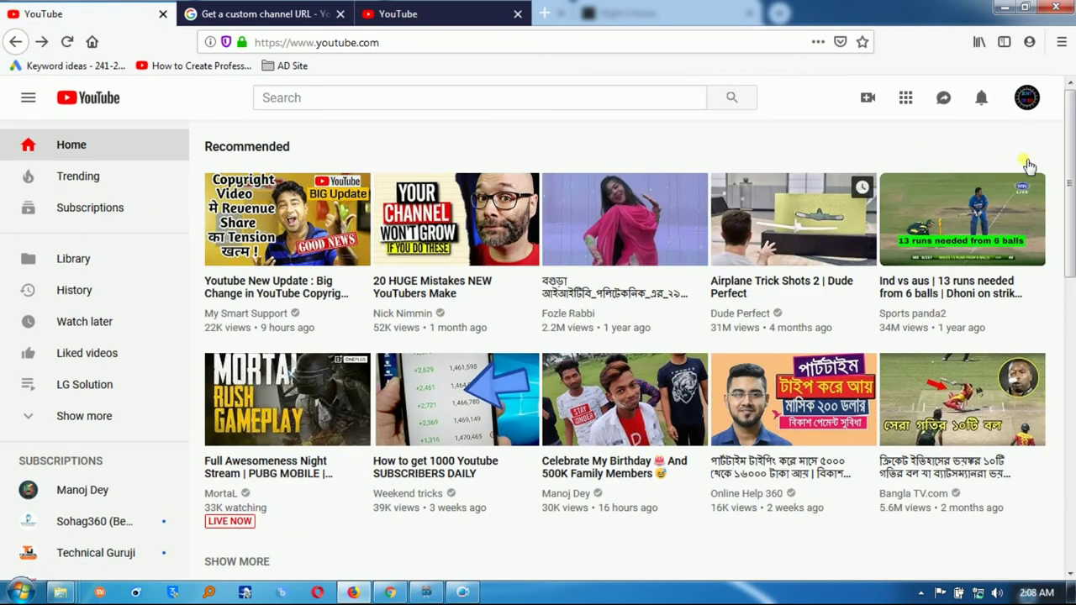
Step: Open YouTube Studio (beta) for DMT BD and go through its other settings to the advanced channel settings
left_click(1025, 107)
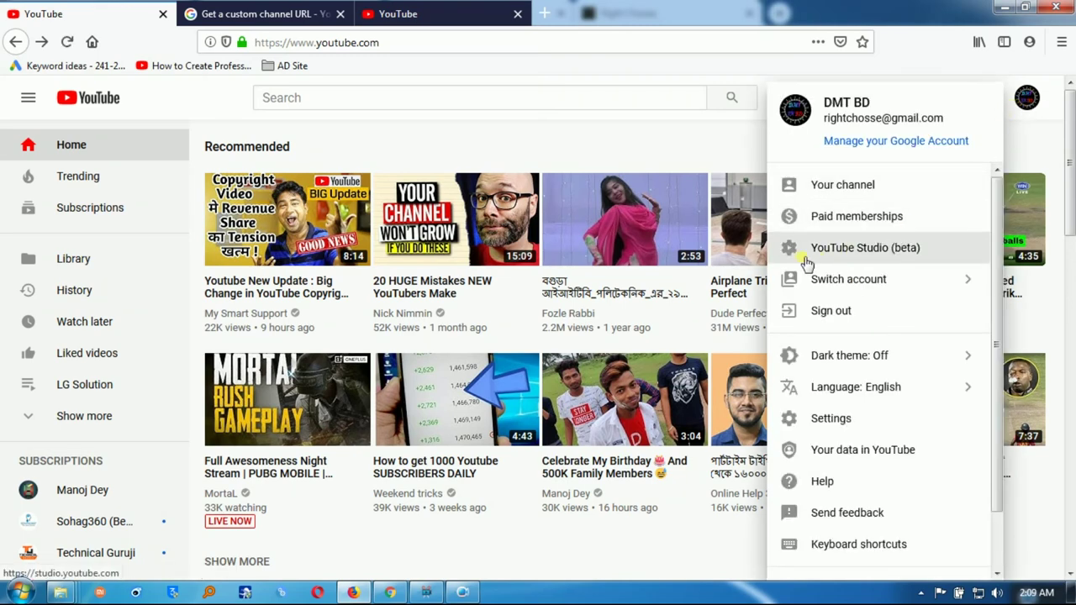
left_click(875, 251)
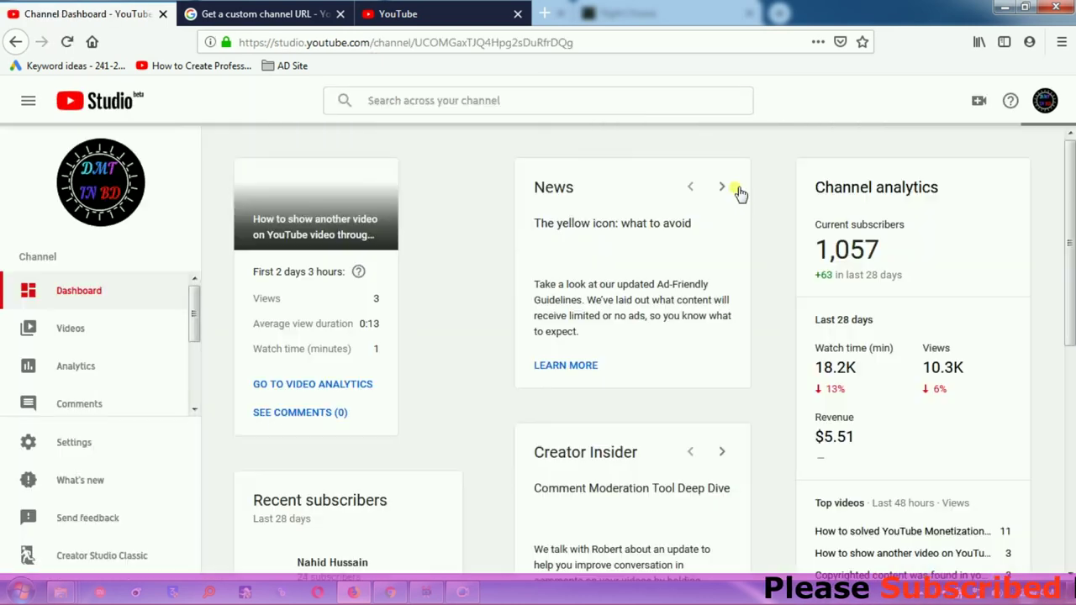
scroll(481, 175, "down", 3)
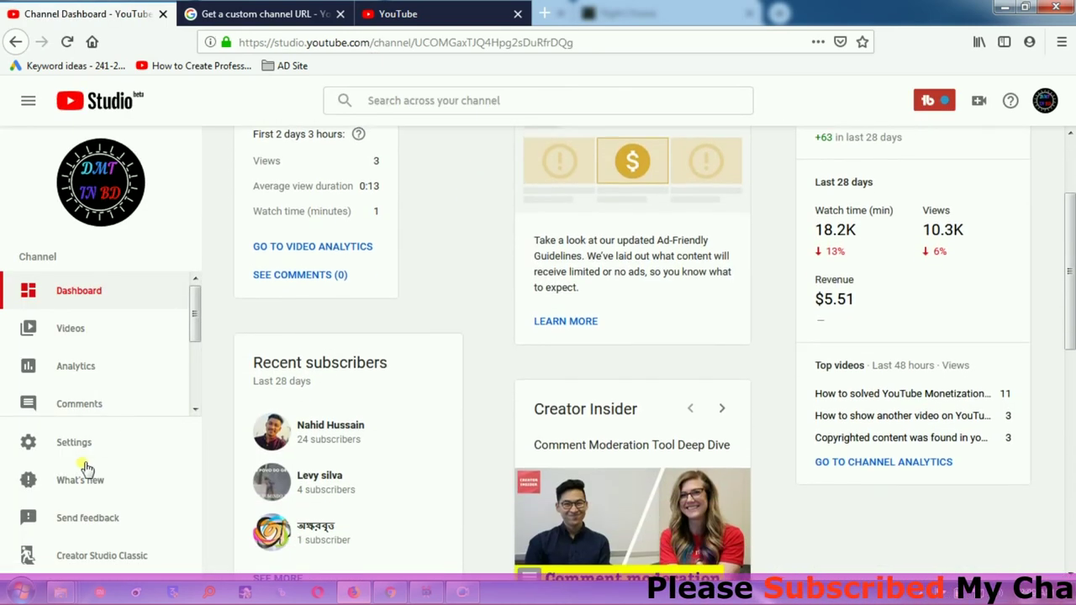
left_click(75, 445)
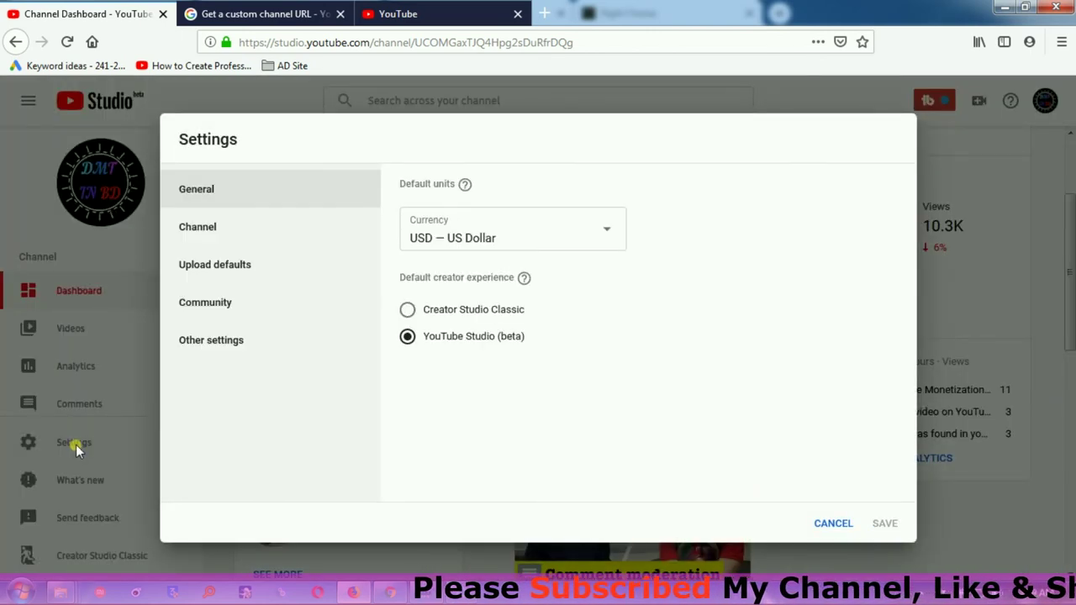
mouse_move(192, 347)
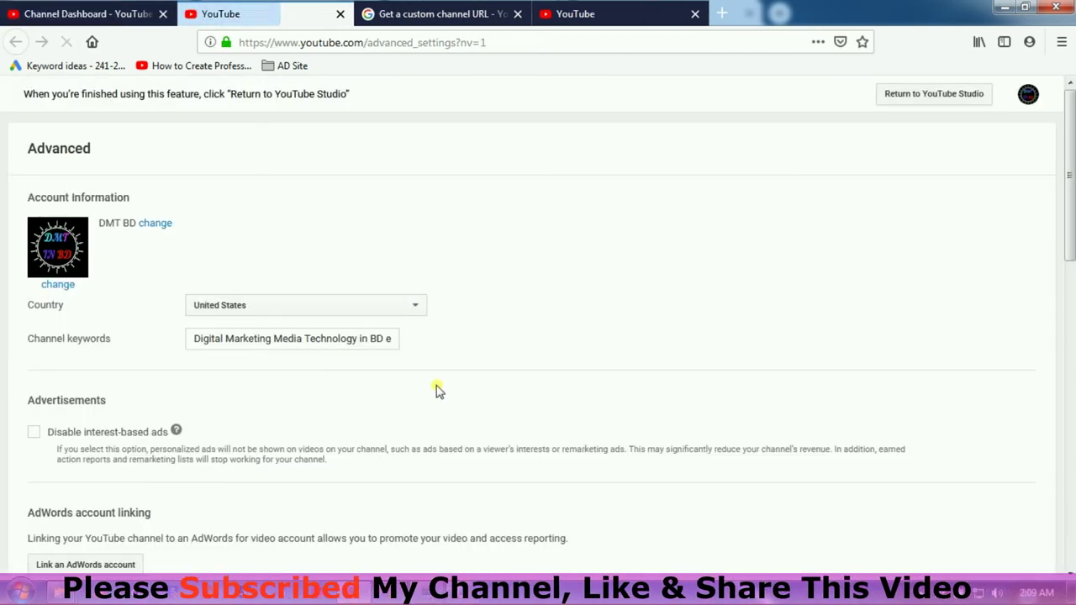
Step: Save the channel's advanced settings with dmtbd as the Redirect URL, and check the Redirect URL field again
scroll(356, 375, "down", 4)
scroll(356, 375, "down", 5)
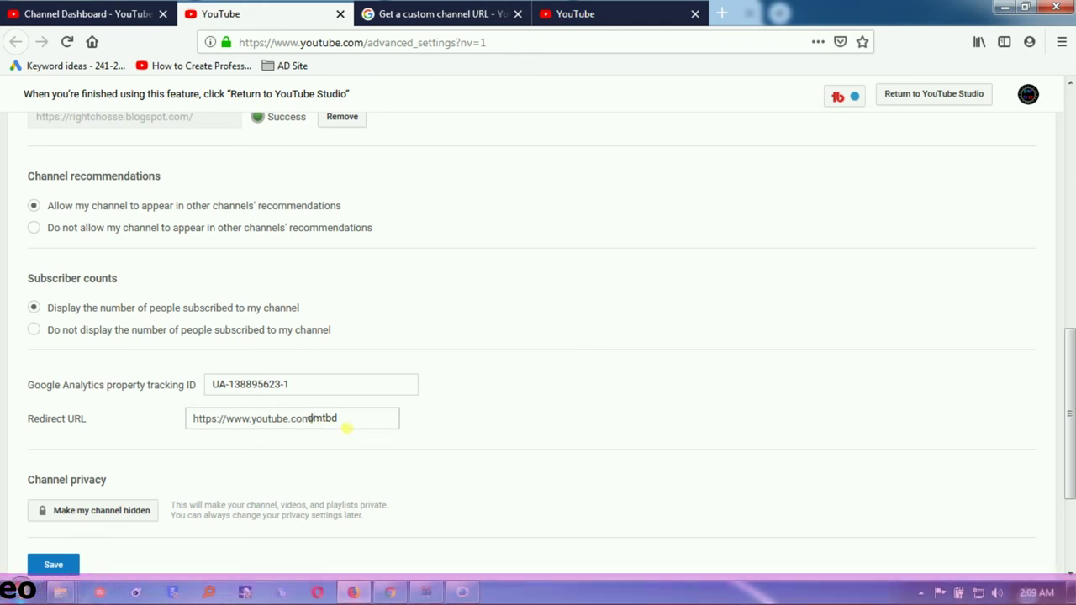
left_click(346, 429)
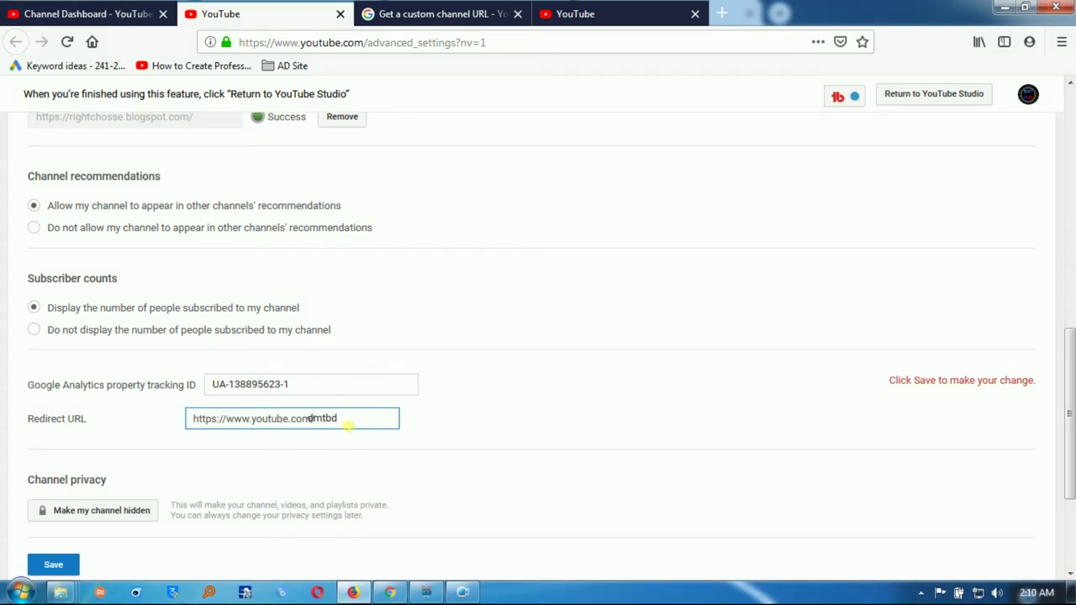
left_click(45, 567)
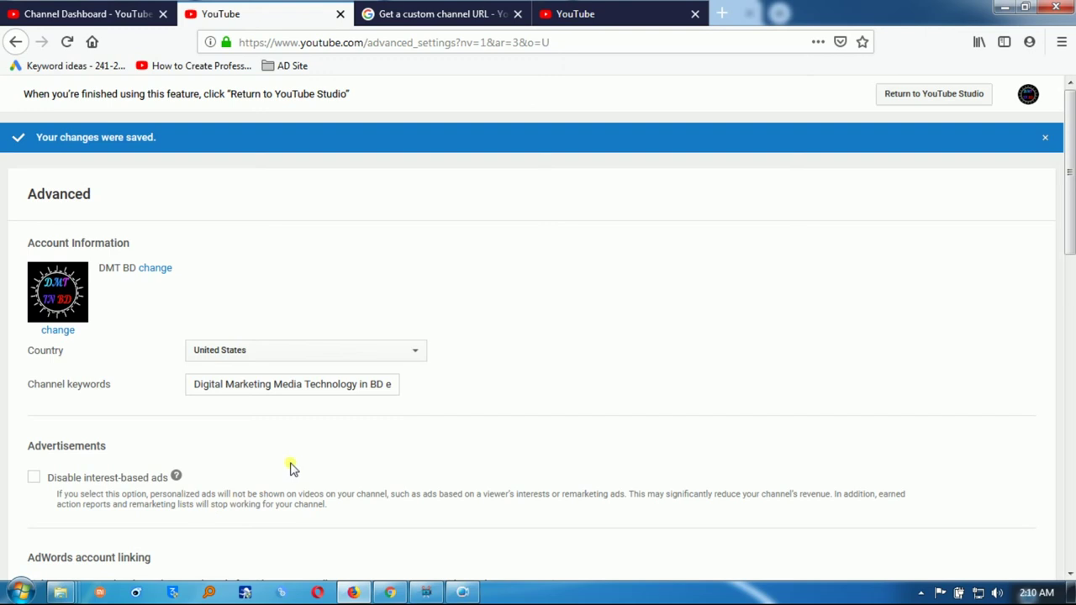
scroll(290, 469, "down", 10)
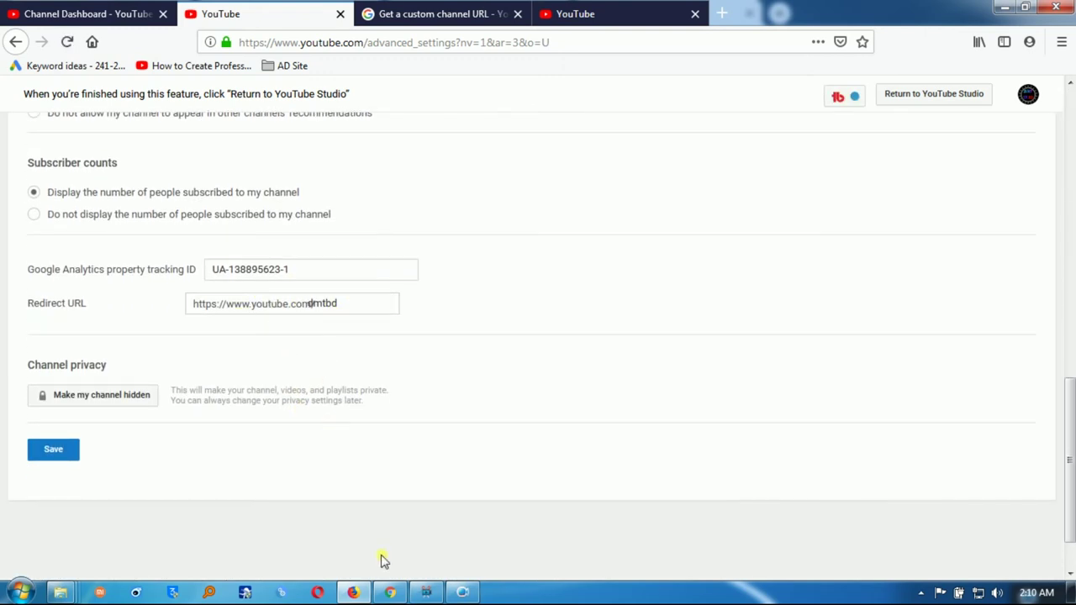
Step: Switch to Chrome and open youtube.com/dmtbd in a new tab to test the channel's short URL
left_click(391, 593)
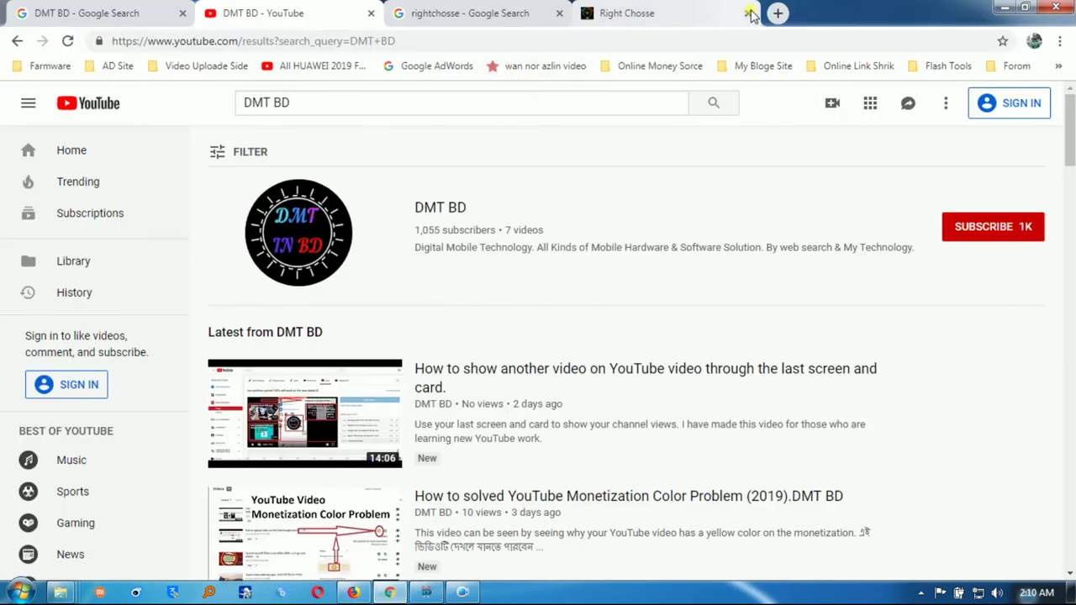
left_click(778, 12)
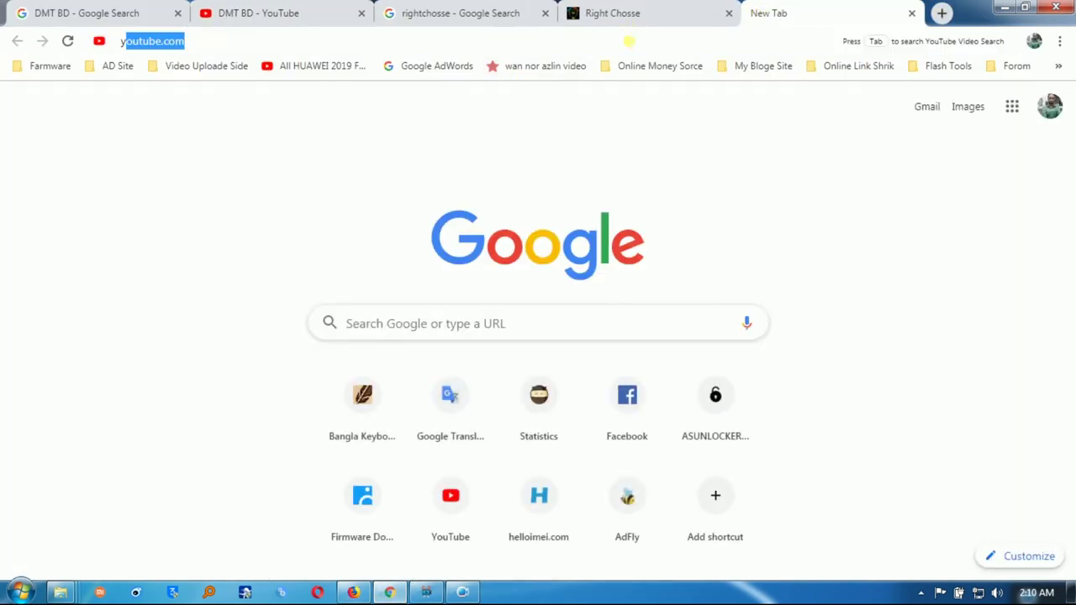
type("y")
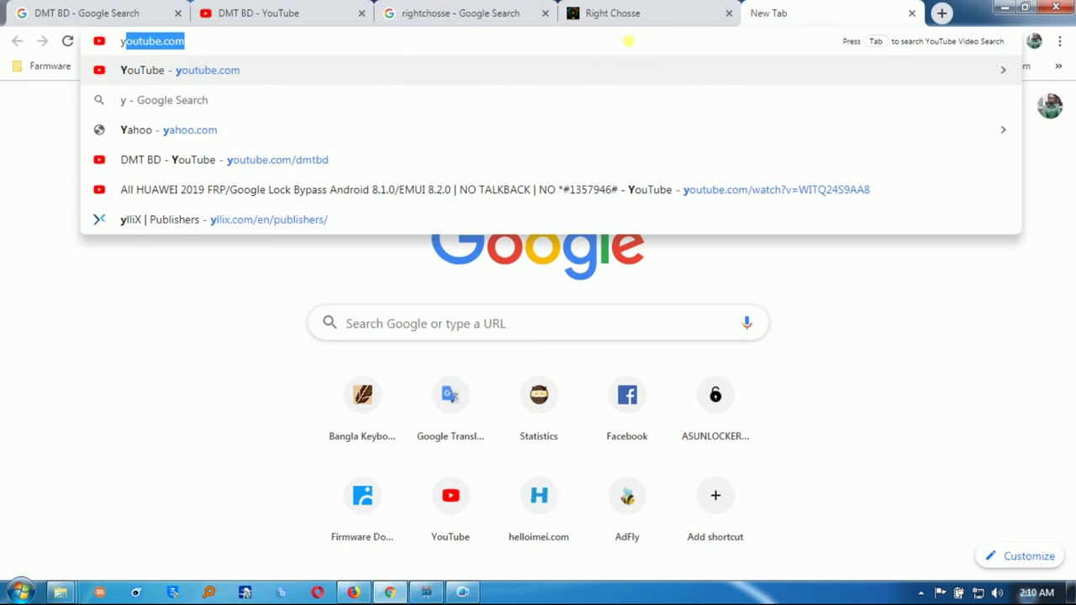
key("BackSpace")
key("Up")
key("End")
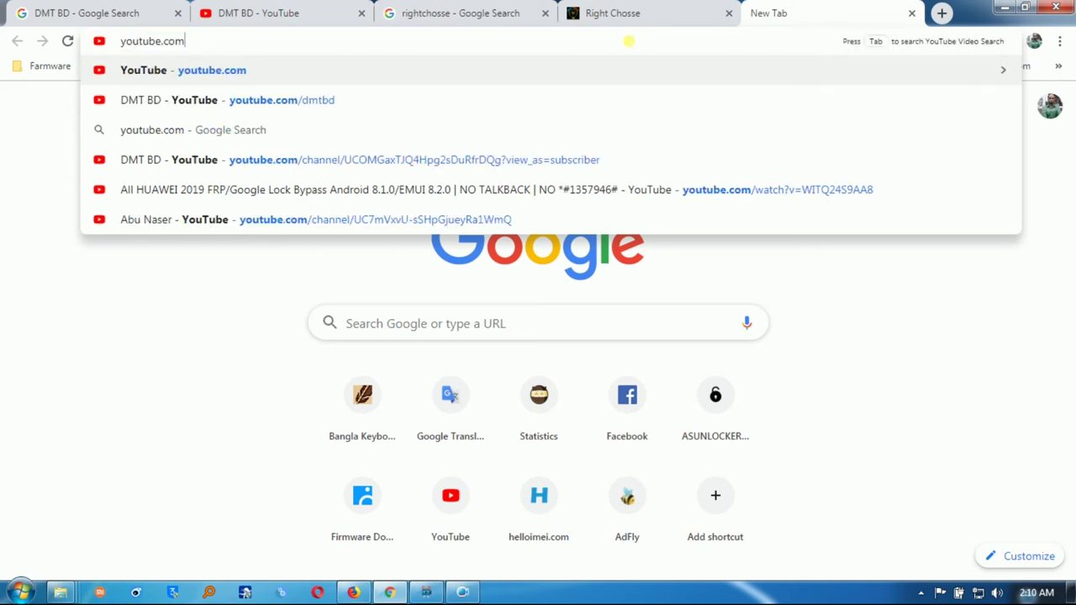
type("/")
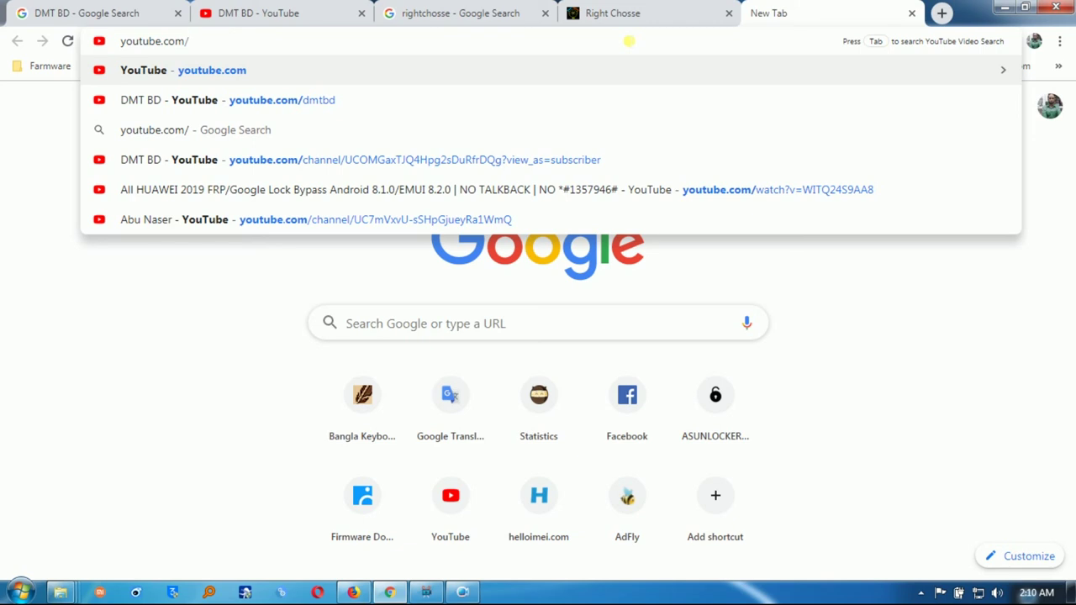
type("dmtbd")
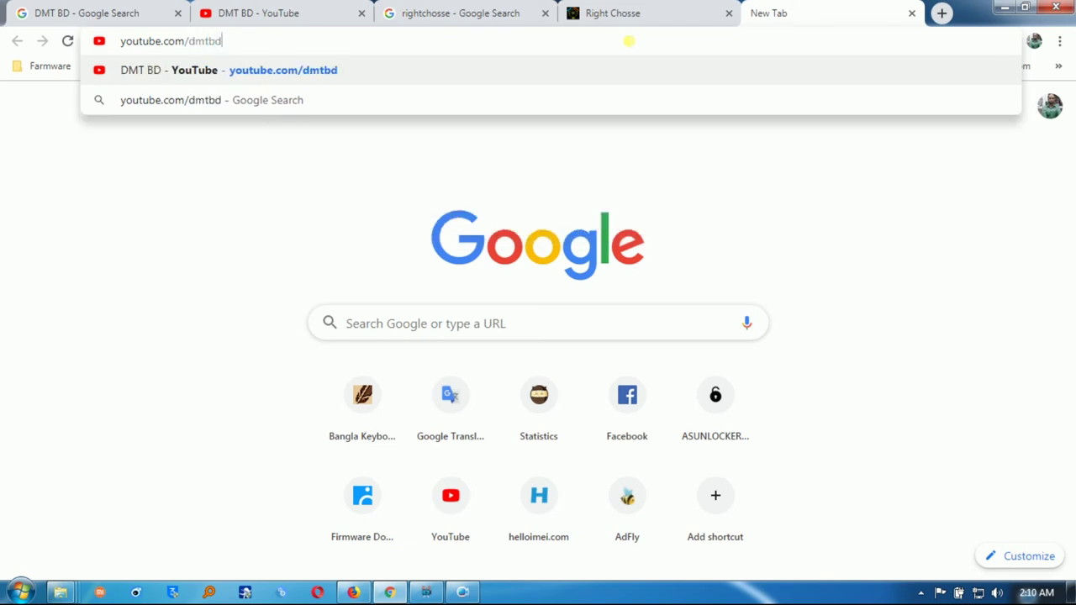
key("Return")
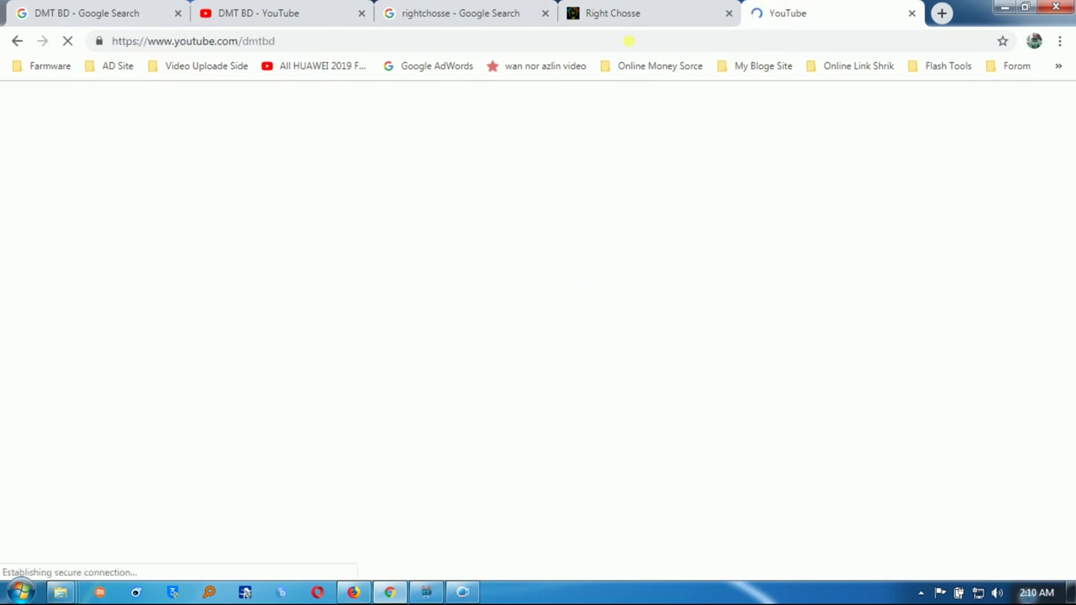